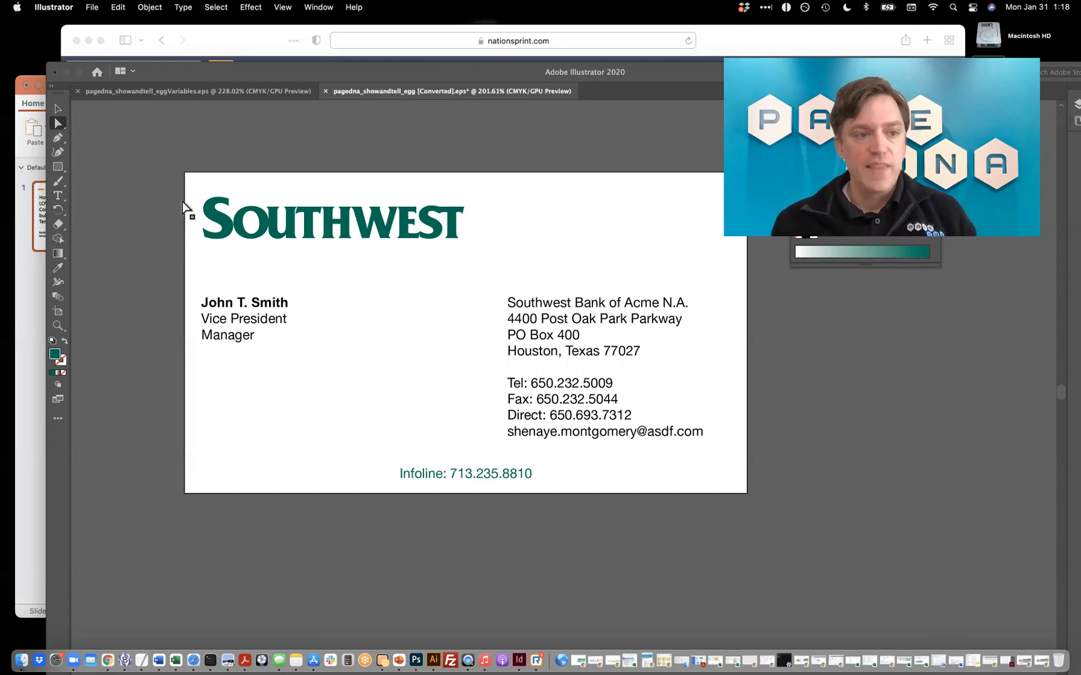
Try inserting the text "fgdfhd" into the job title line of the business card artwork, and undo the edit.
drag(101, 144, 231, 313)
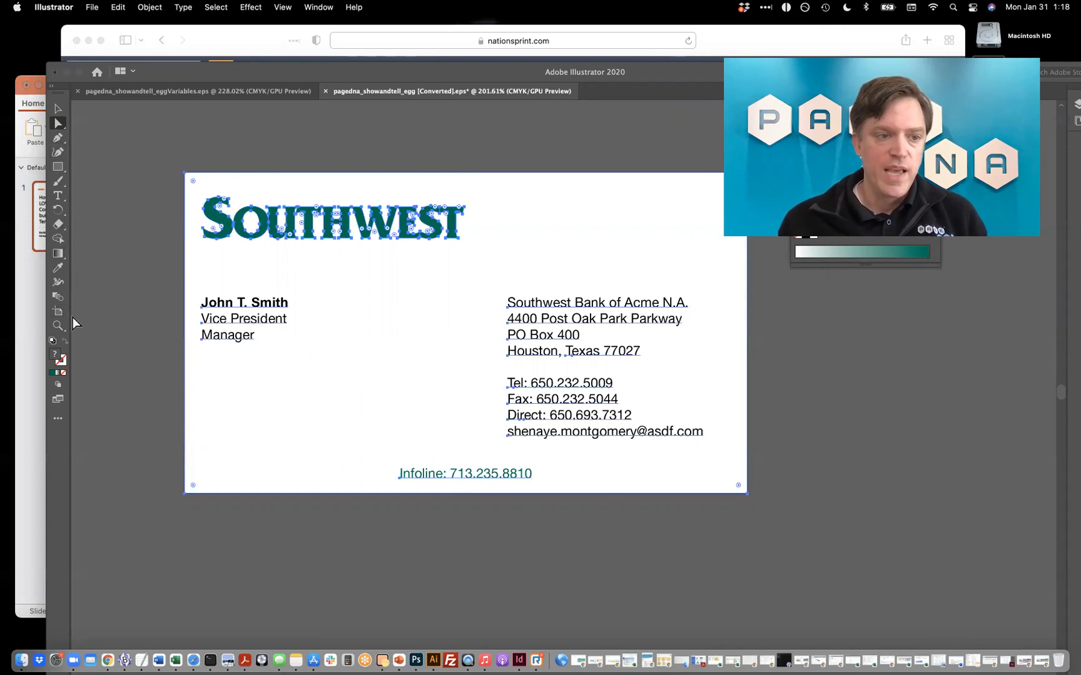
click(57, 195)
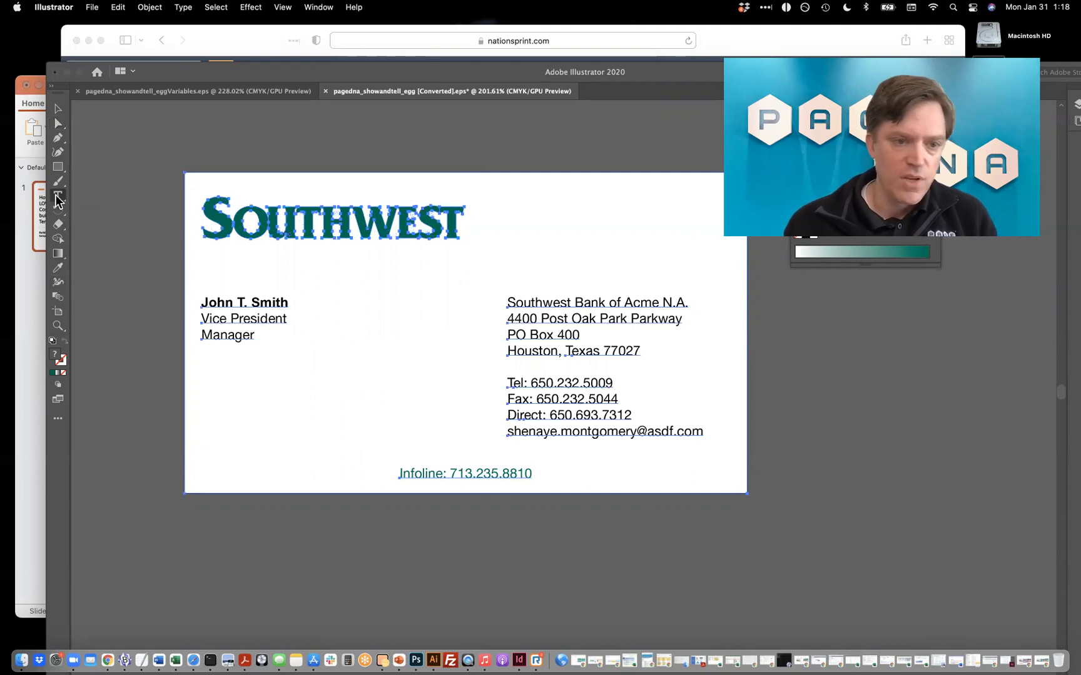
click(260, 319)
text(fgdfhd)
key(super+z)
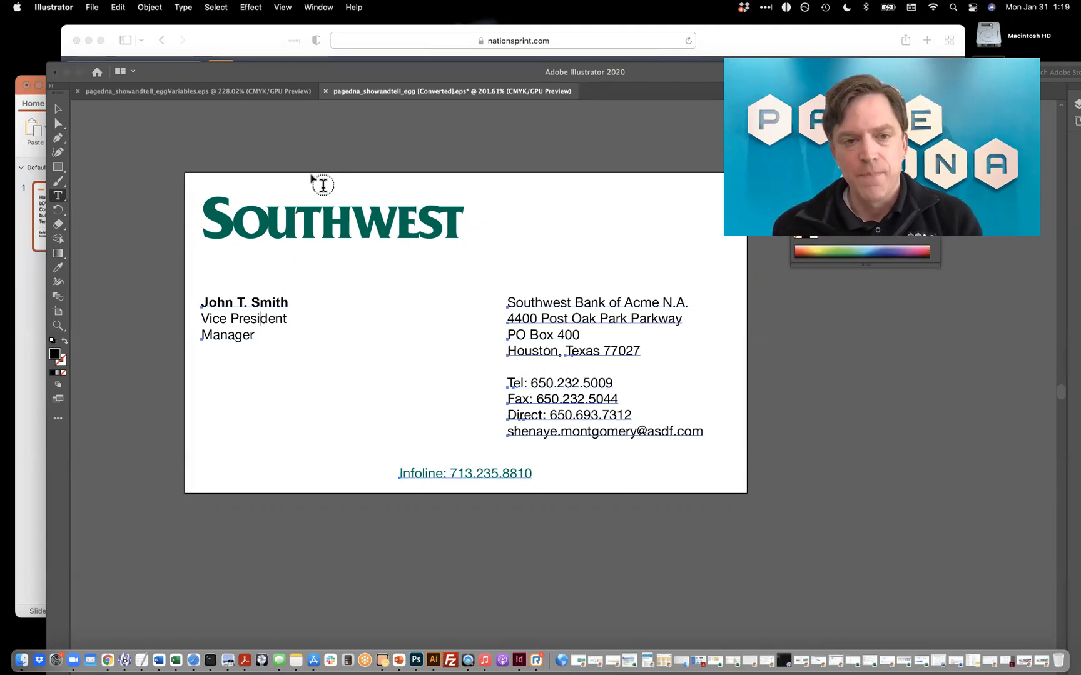
click(58, 123)
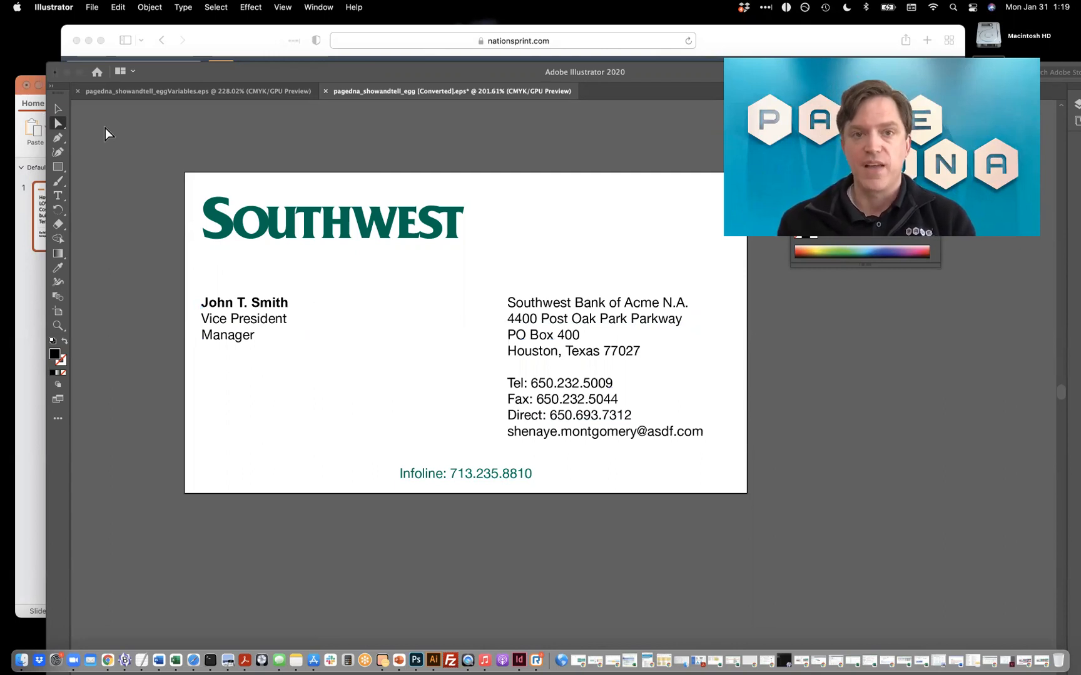
Switch to Safari and create a new item style from pagedna_showandtell_egg.eps with the Visual Style Editor enabled.
click(248, 36)
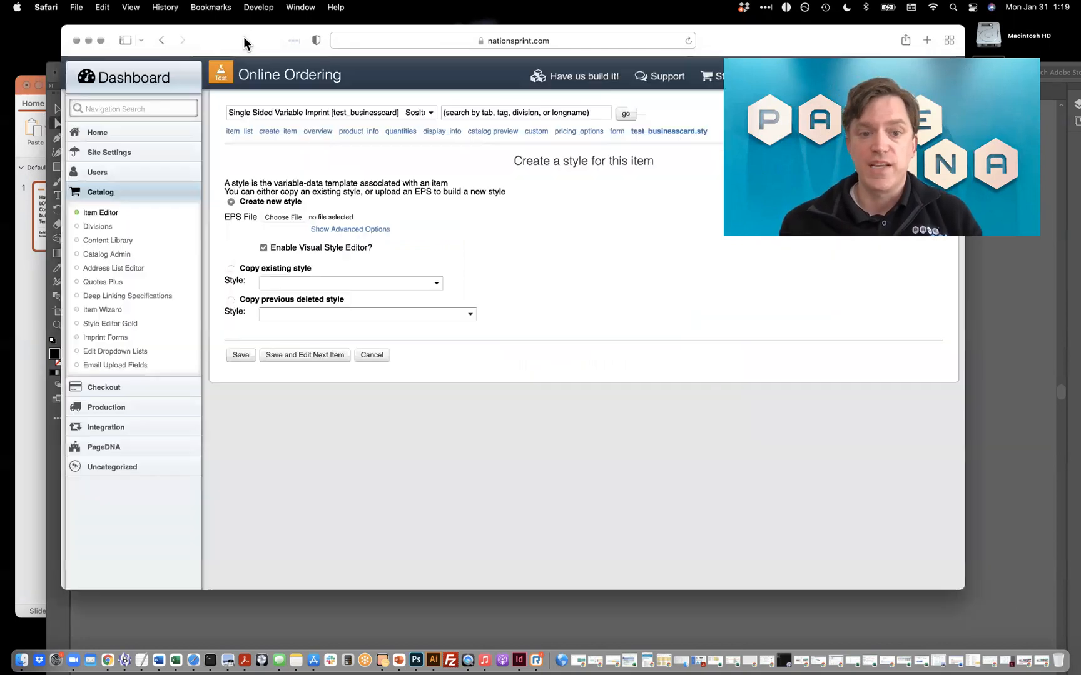
click(280, 218)
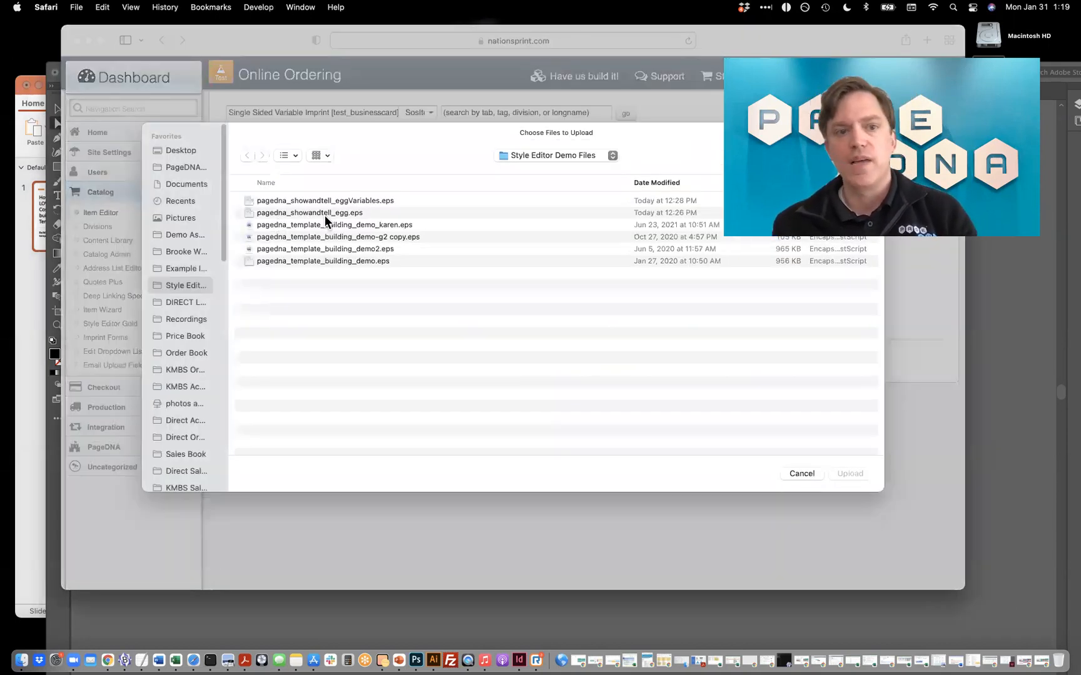
double_click(326, 213)
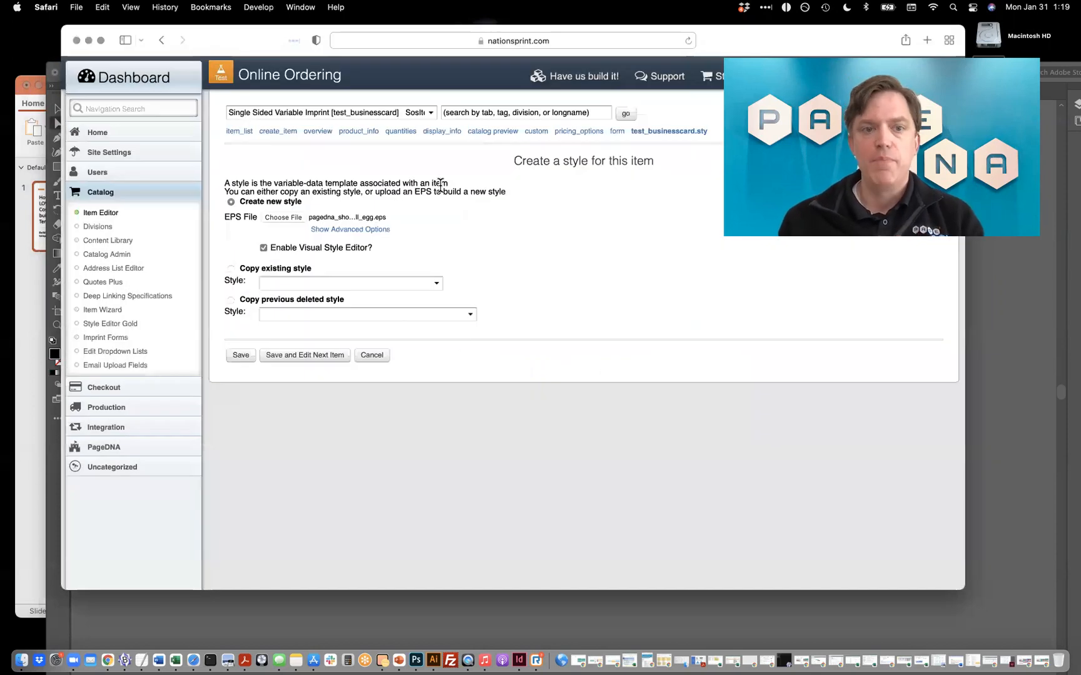
scroll(345, 221, up, 5)
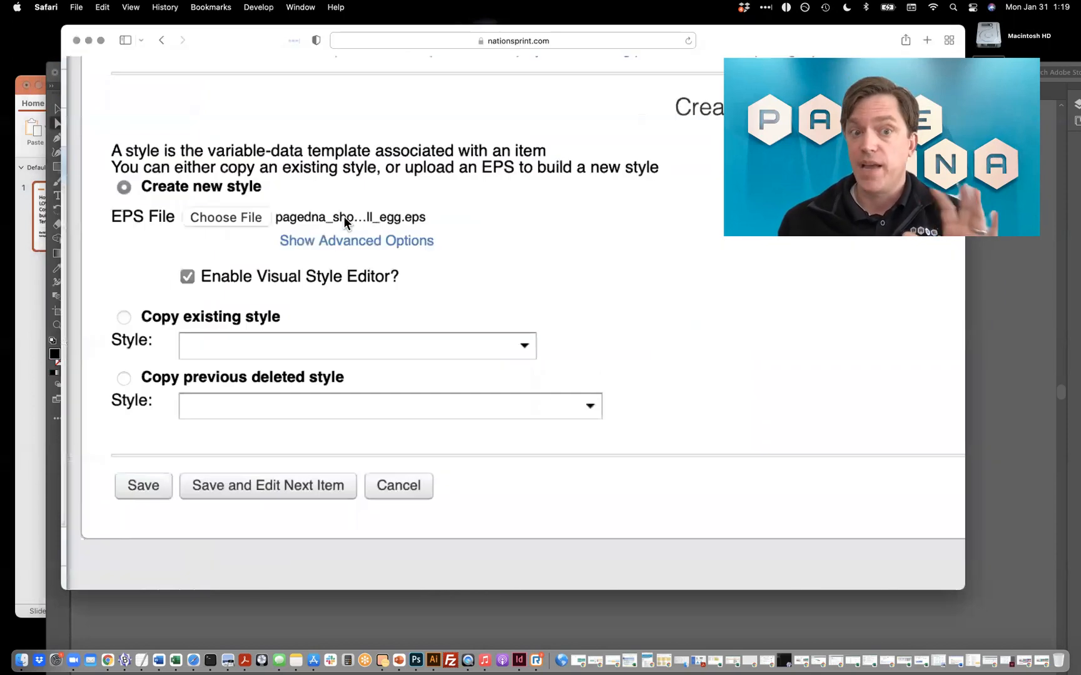
scroll(345, 220, down, 5)
click(241, 356)
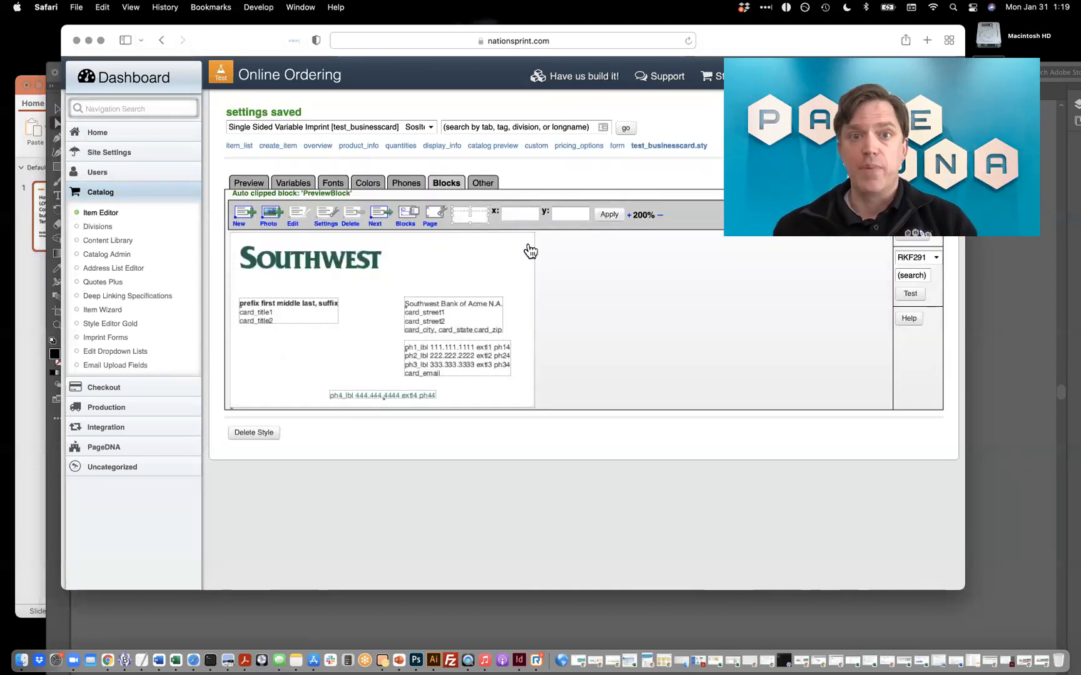
Enlarge the block layout to 300% and review the fonts and colors imported into the style.
click(628, 215)
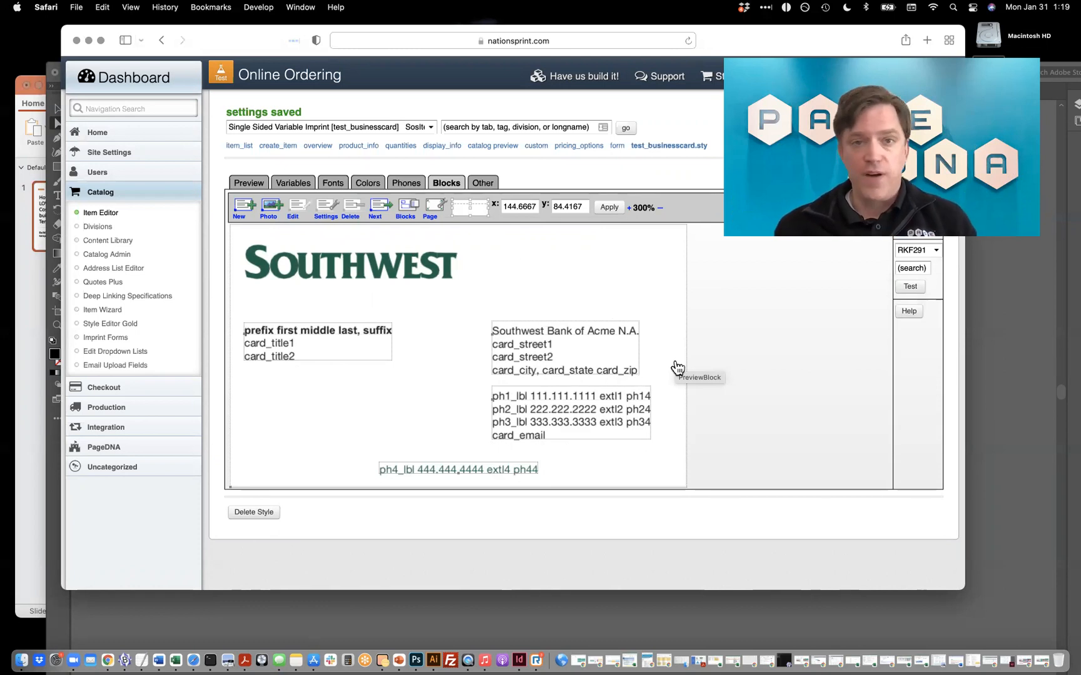
click(336, 184)
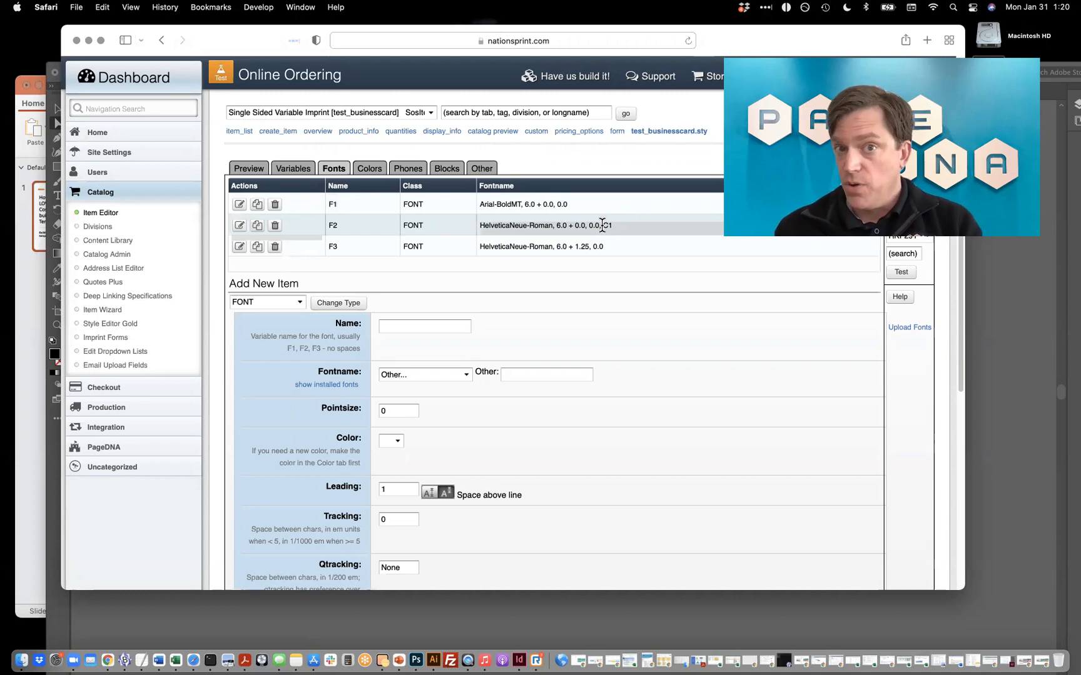
click(369, 169)
Switch to Illustrator and check which color is applied to the Infoline text on the business card.
click(996, 355)
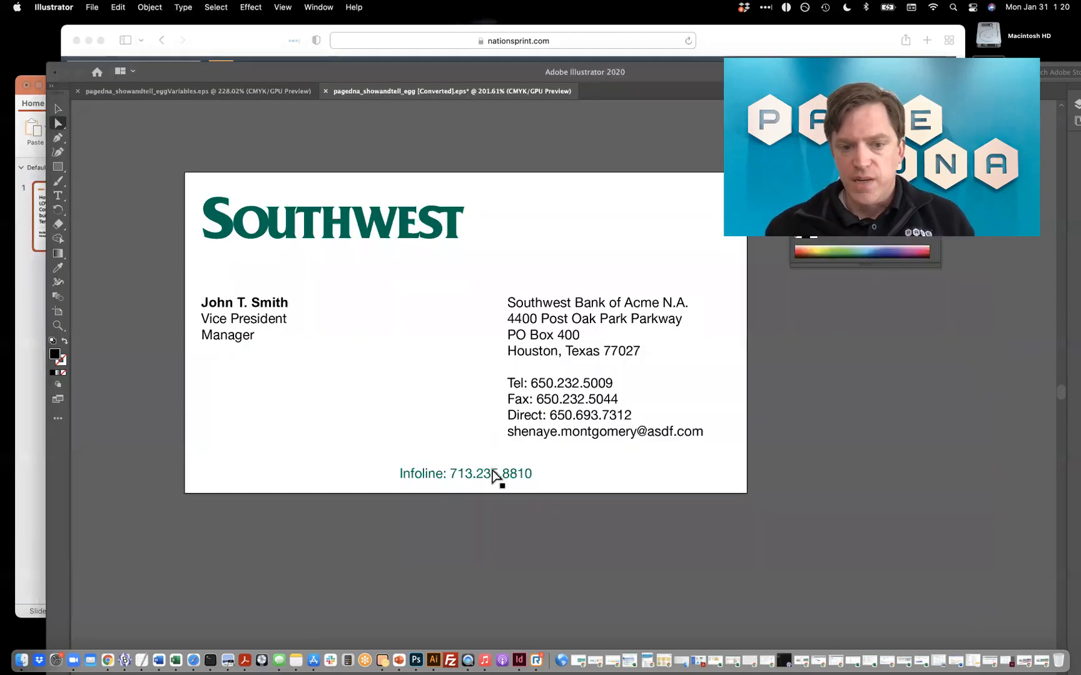
click(58, 195)
click(441, 474)
click(441, 474)
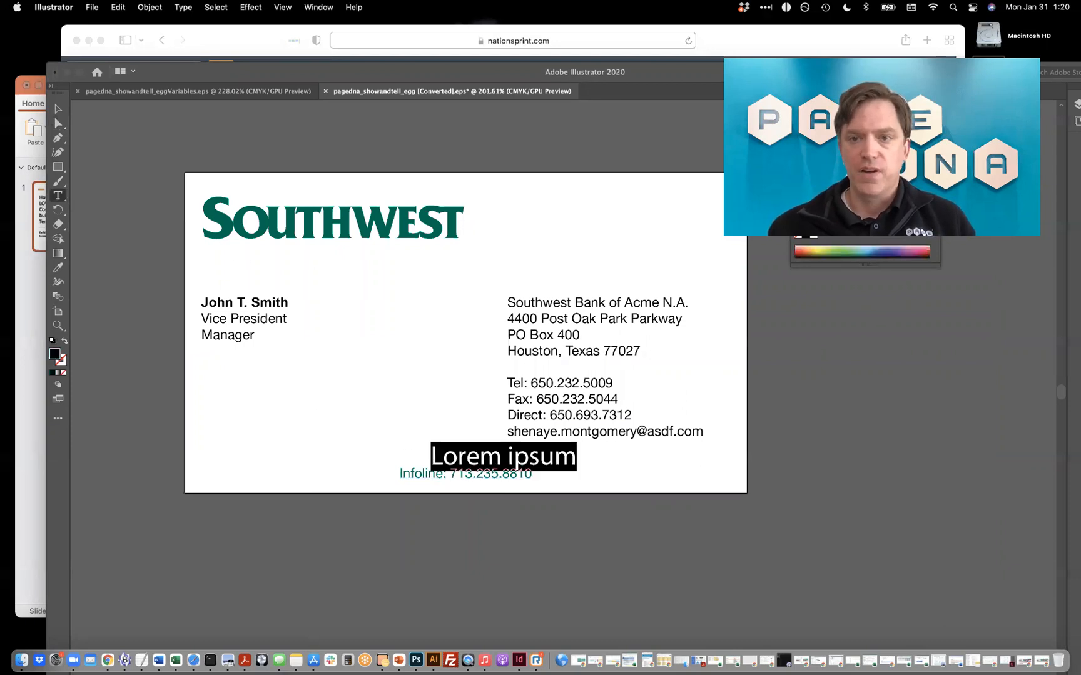
drag(868, 149, 848, 161)
key(super+z)
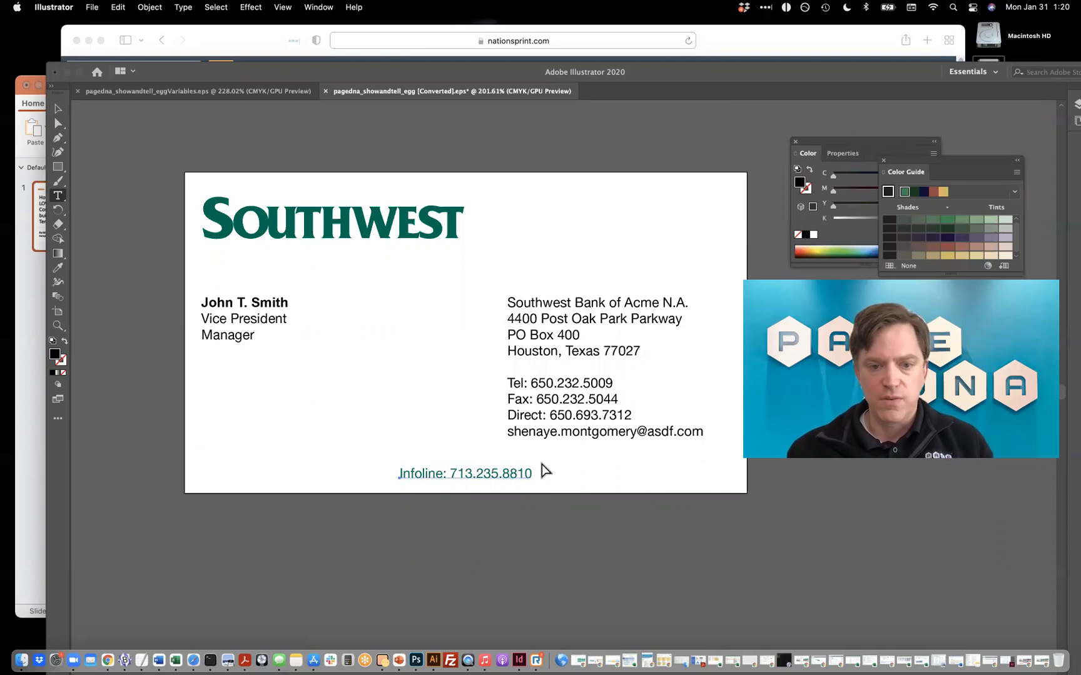
drag(838, 142, 743, 113)
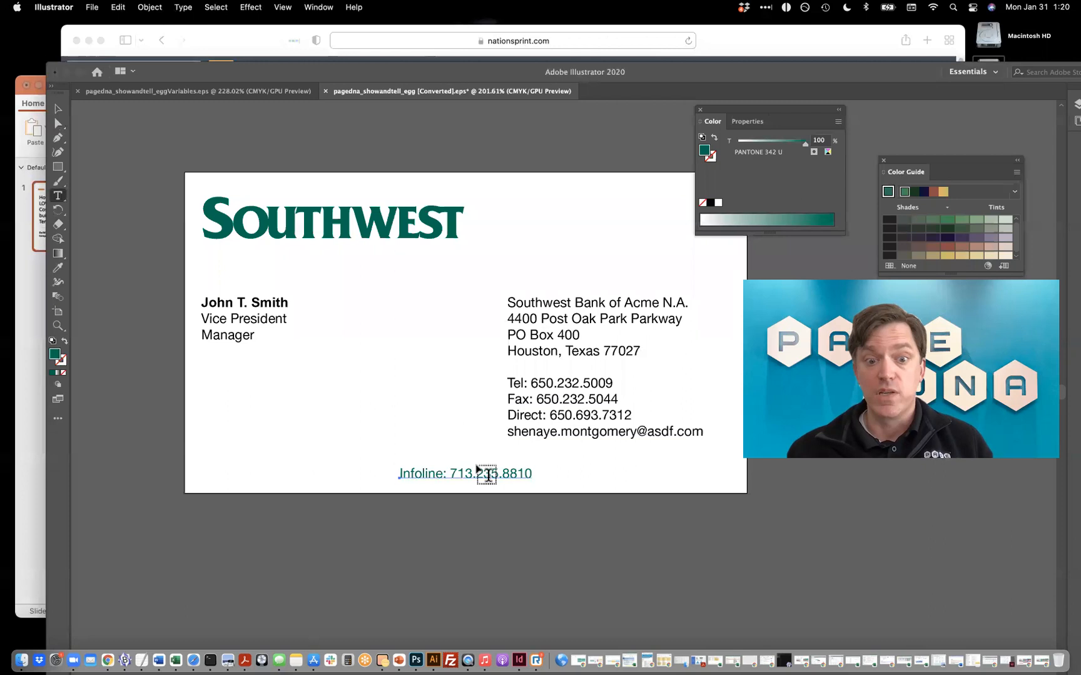
Return to Safari and open custom color C1 for editing to examine its color name and CMYK values.
drag(333, 72, 391, 317)
click(414, 216)
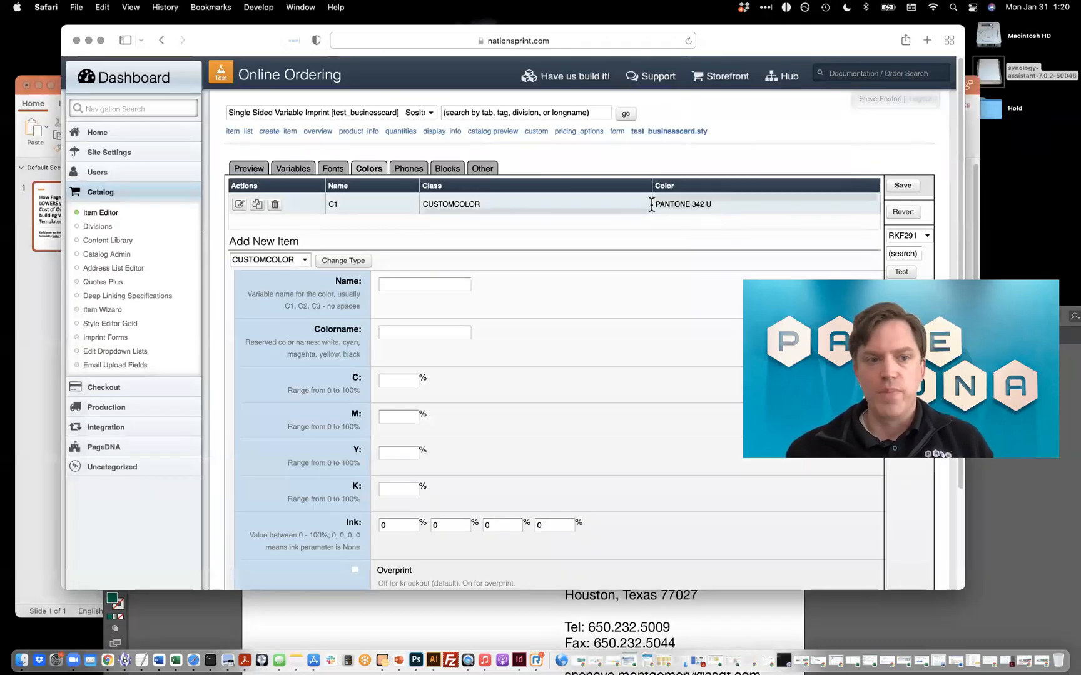
click(237, 204)
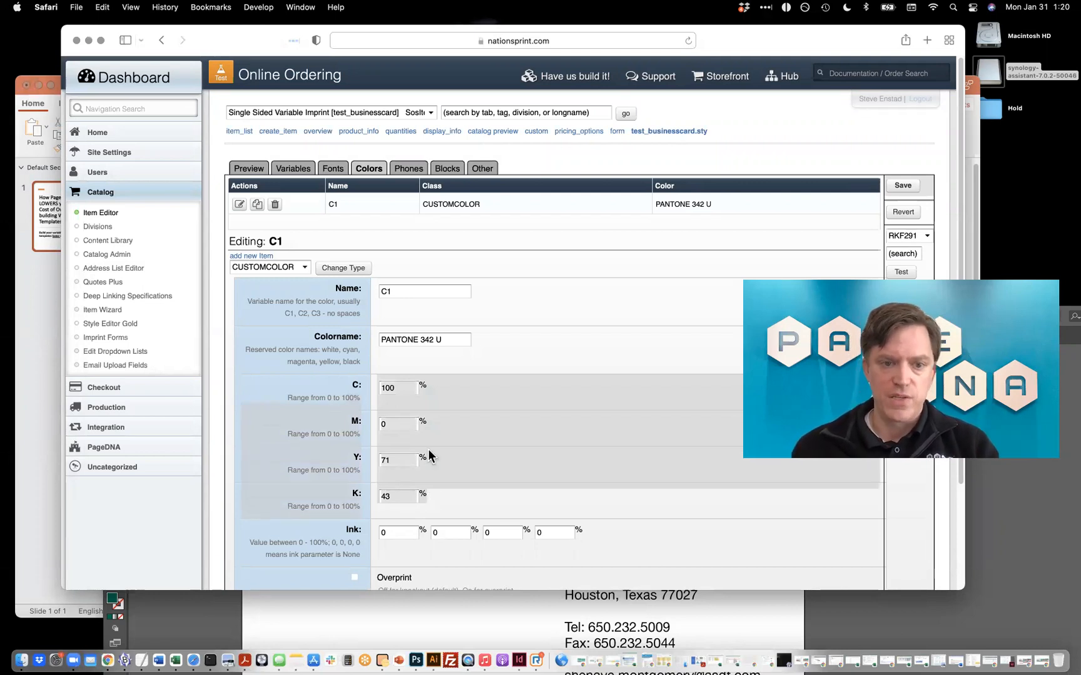
click(420, 338)
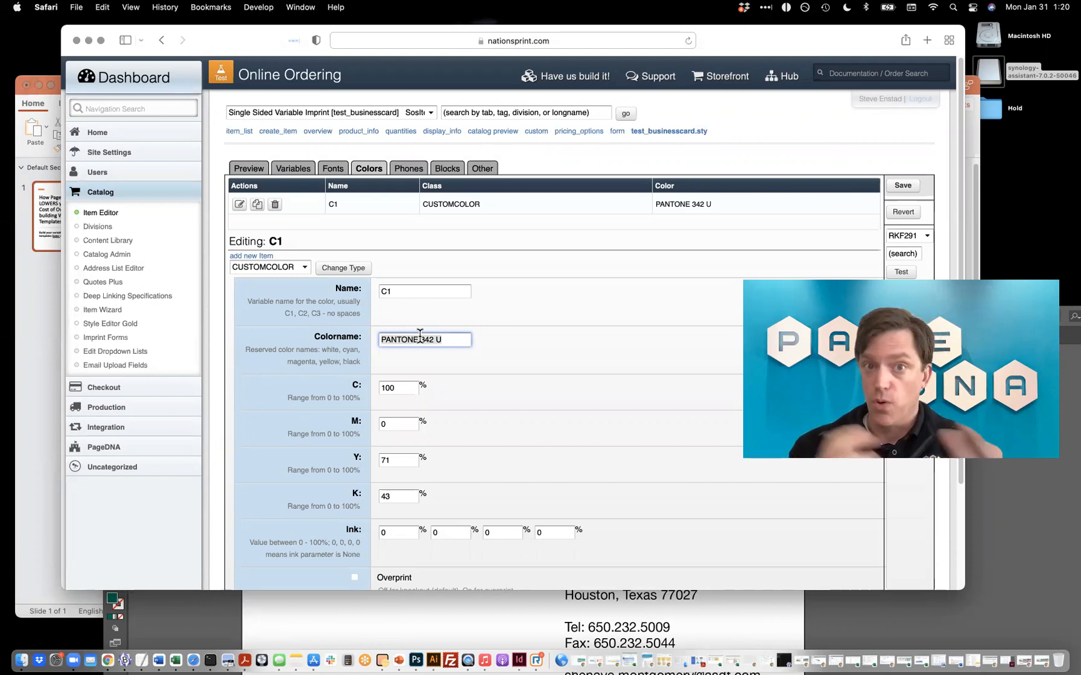
drag(721, 211, 424, 204)
triple_click(425, 203)
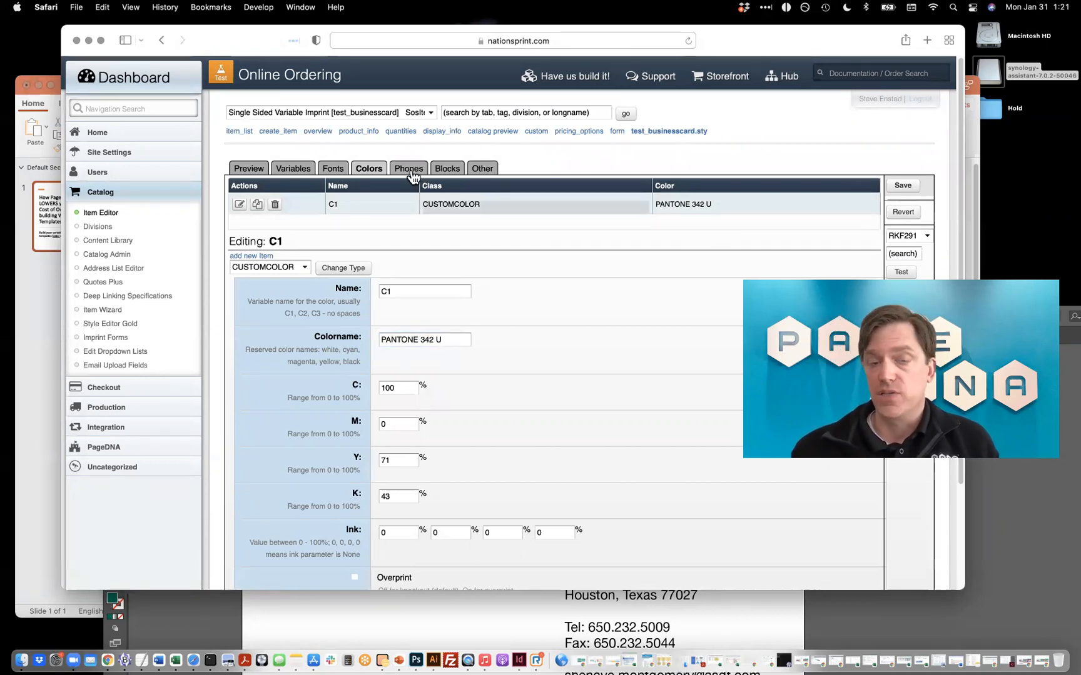
Return to the block layout and inspect the name, address and phone blocks on the card.
click(445, 167)
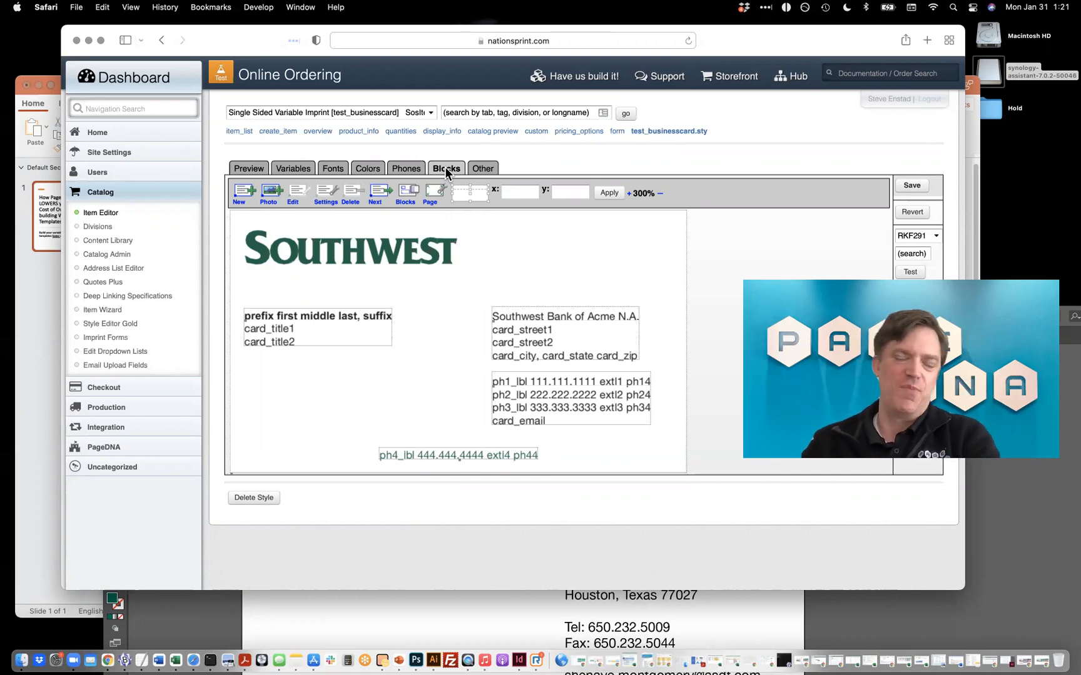
click(354, 327)
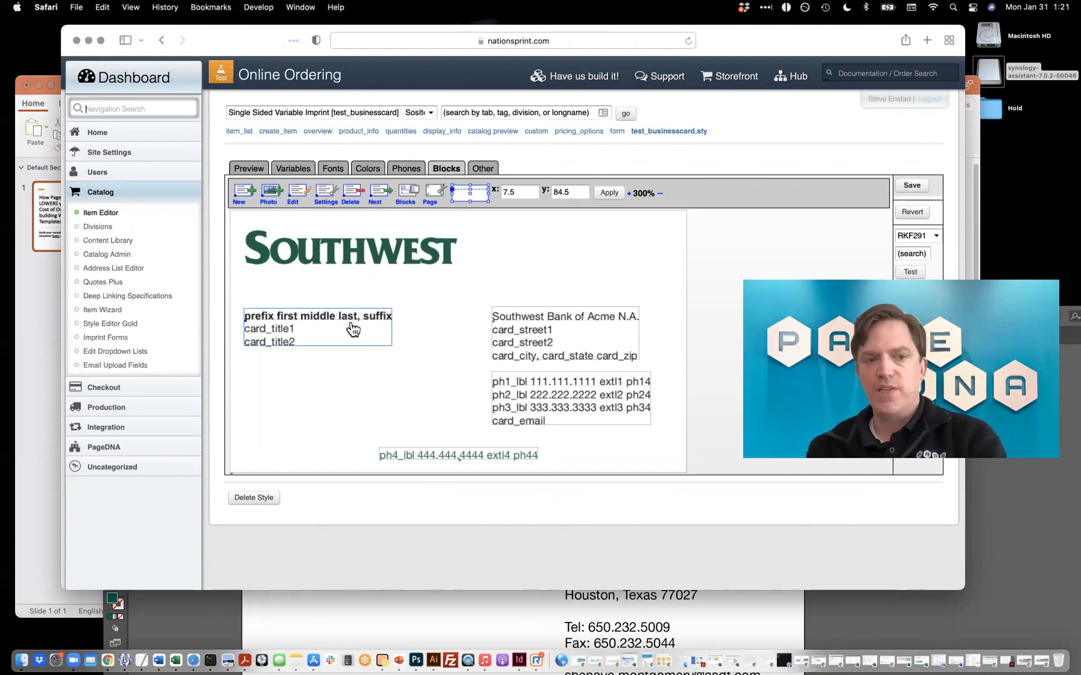
click(534, 351)
click(556, 415)
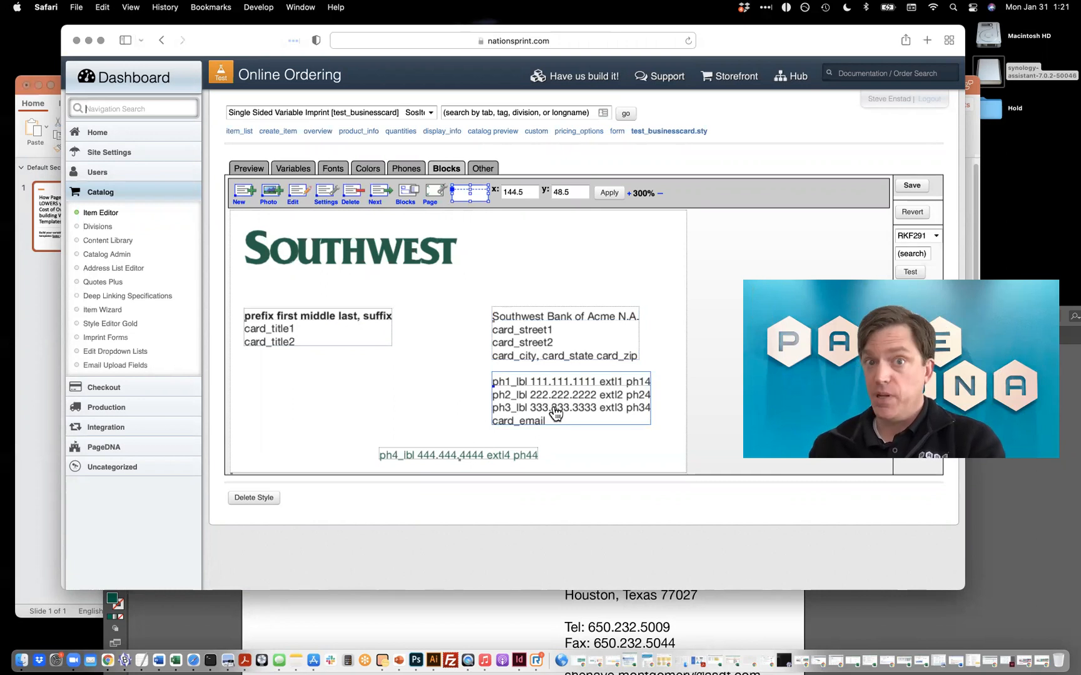
Move the anchor point of the name and title block to the block's lower-left corner.
click(379, 325)
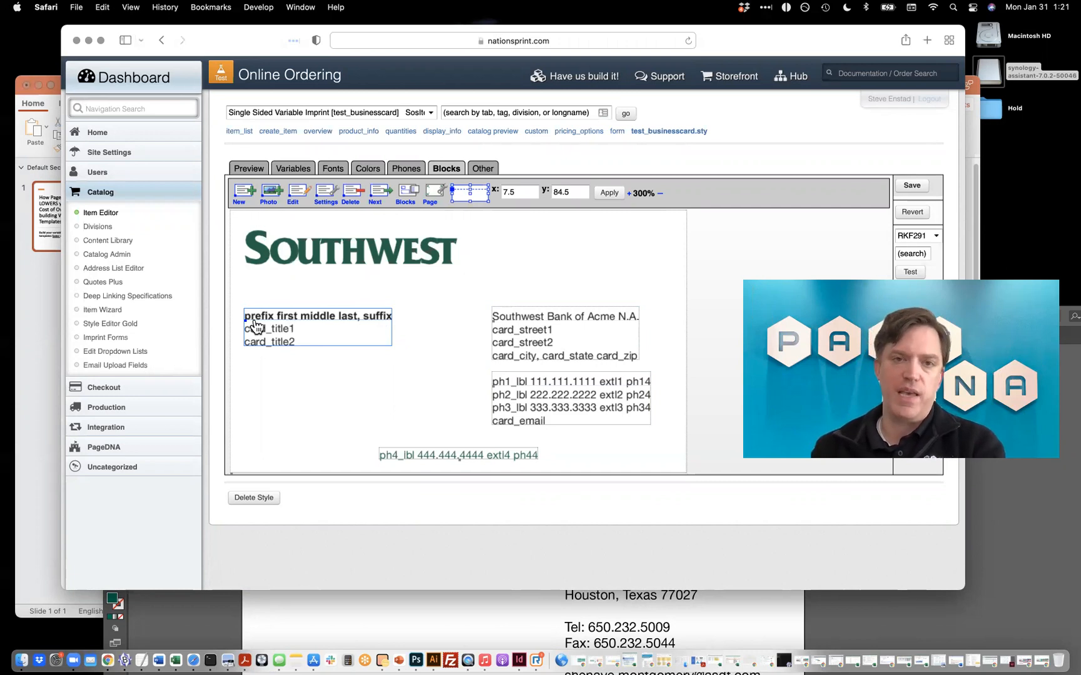
scroll(255, 325, up, 5)
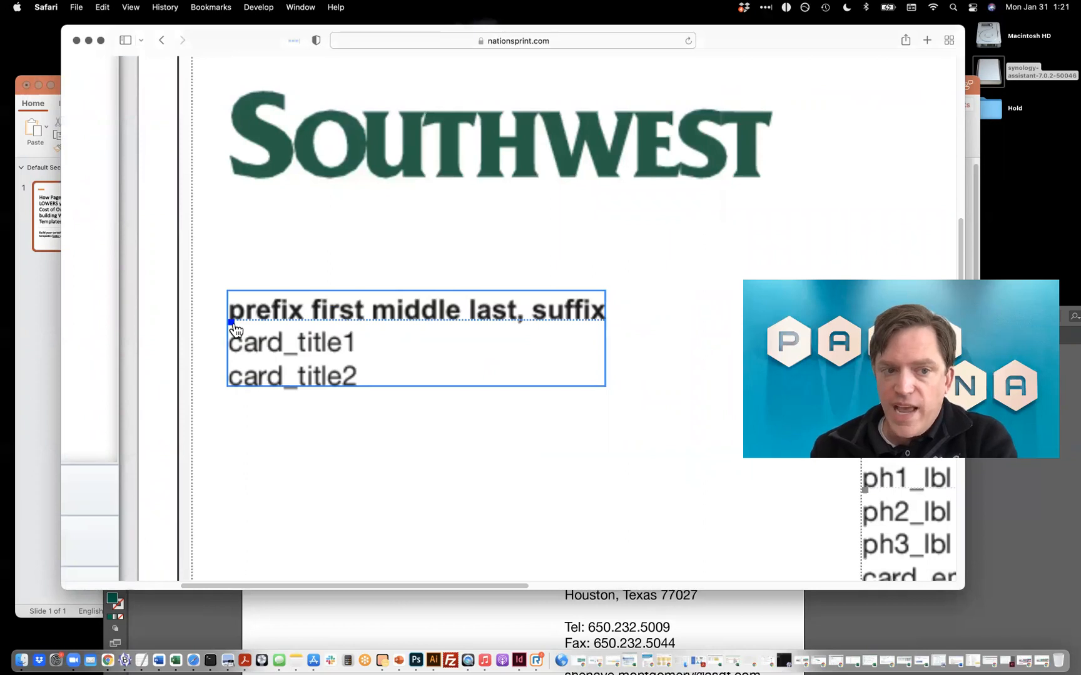
scroll(235, 330, down, 5)
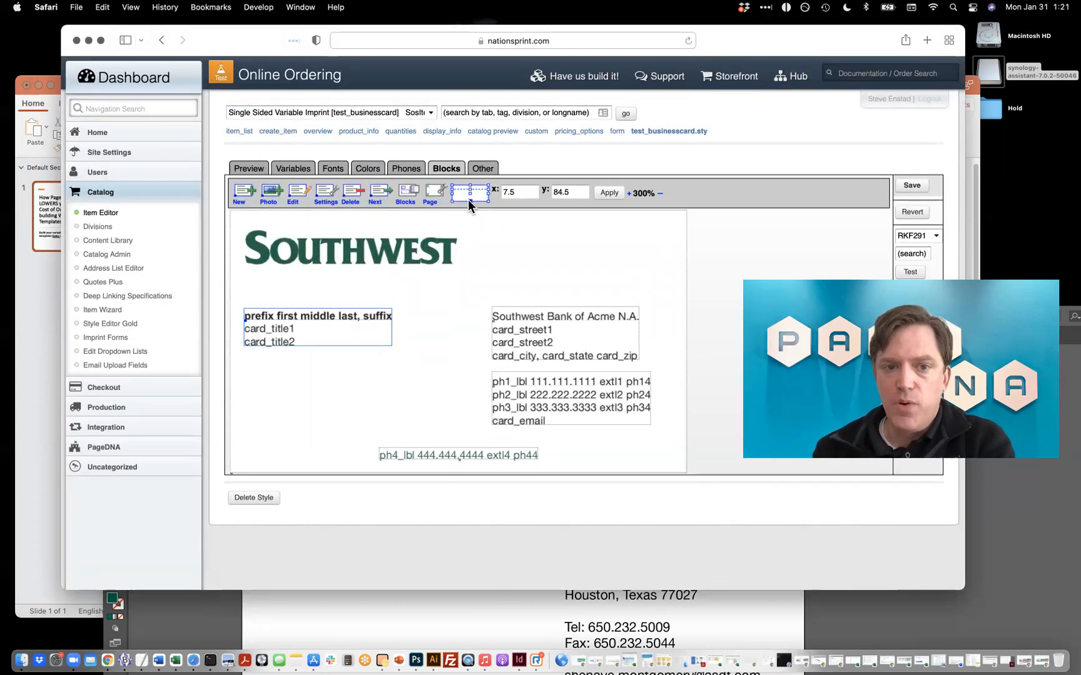
scroll(468, 203, up, 5)
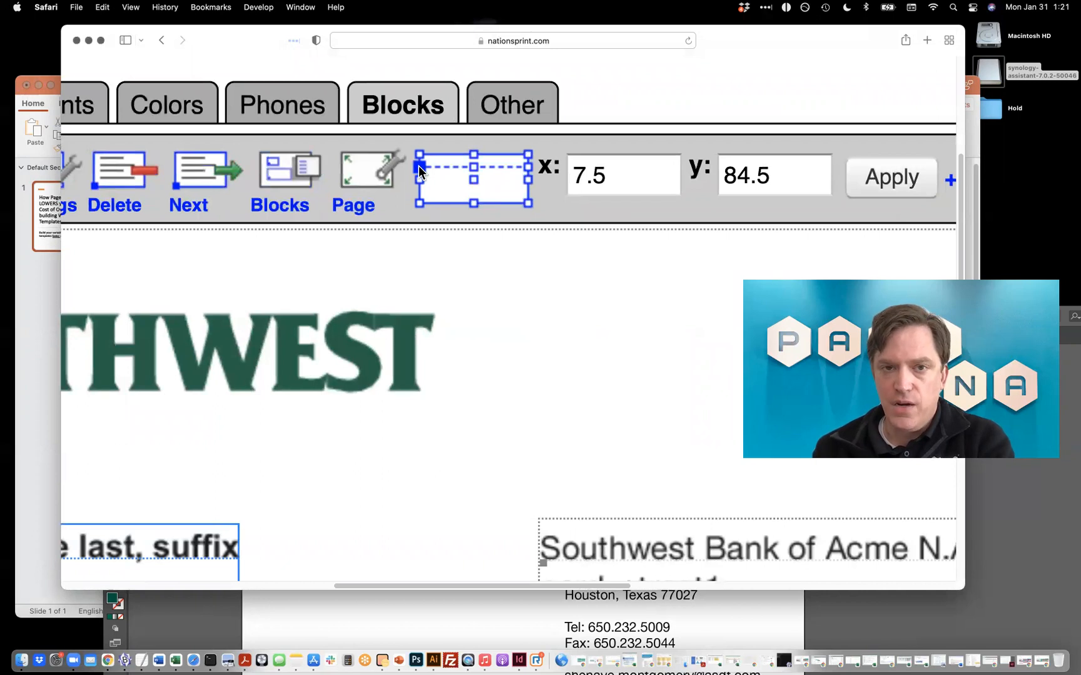
scroll(419, 165, down, 5)
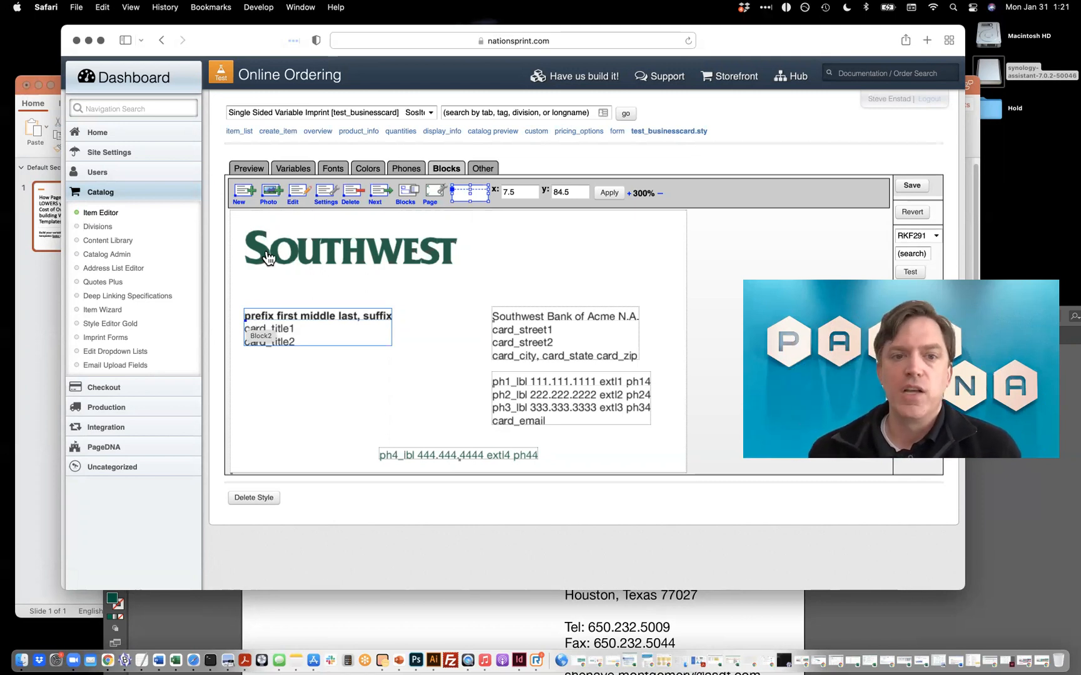
scroll(268, 253, up, 5)
click(686, 138)
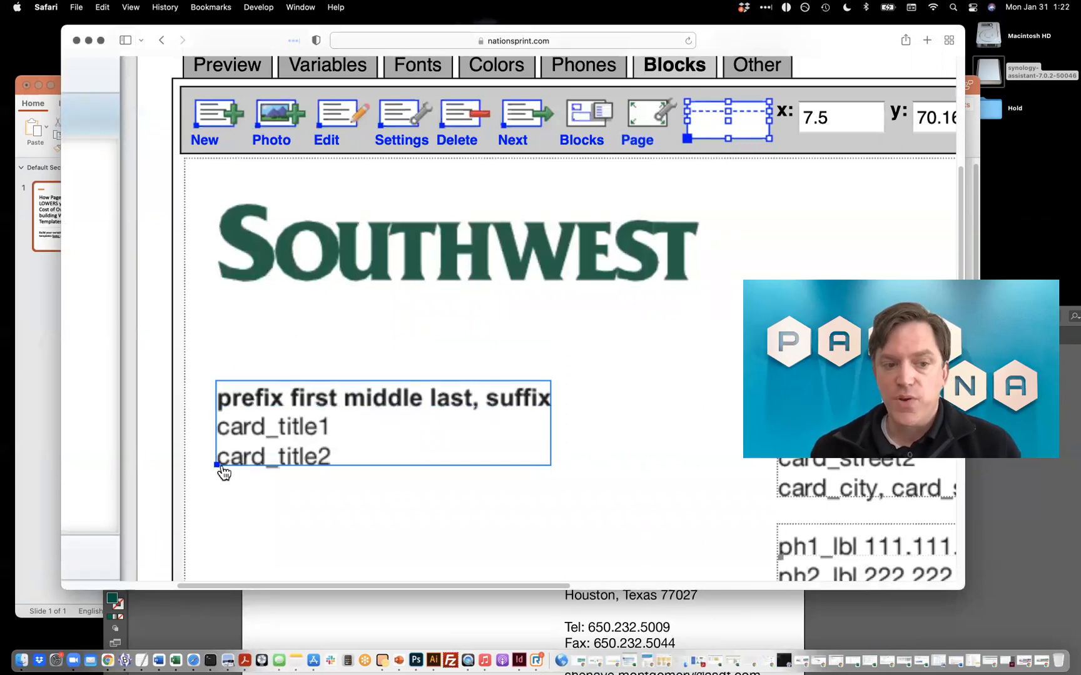
scroll(218, 473, down, 5)
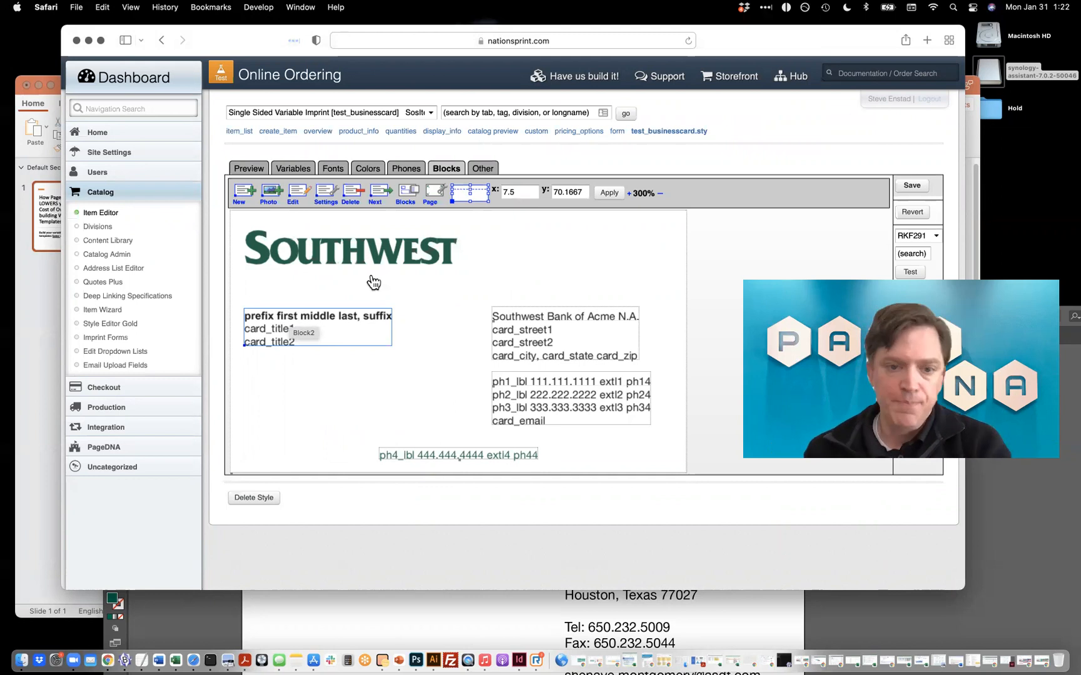
Merge the bank address block (Block1) with the phone and email block below it using the Block List.
click(525, 326)
click(539, 396)
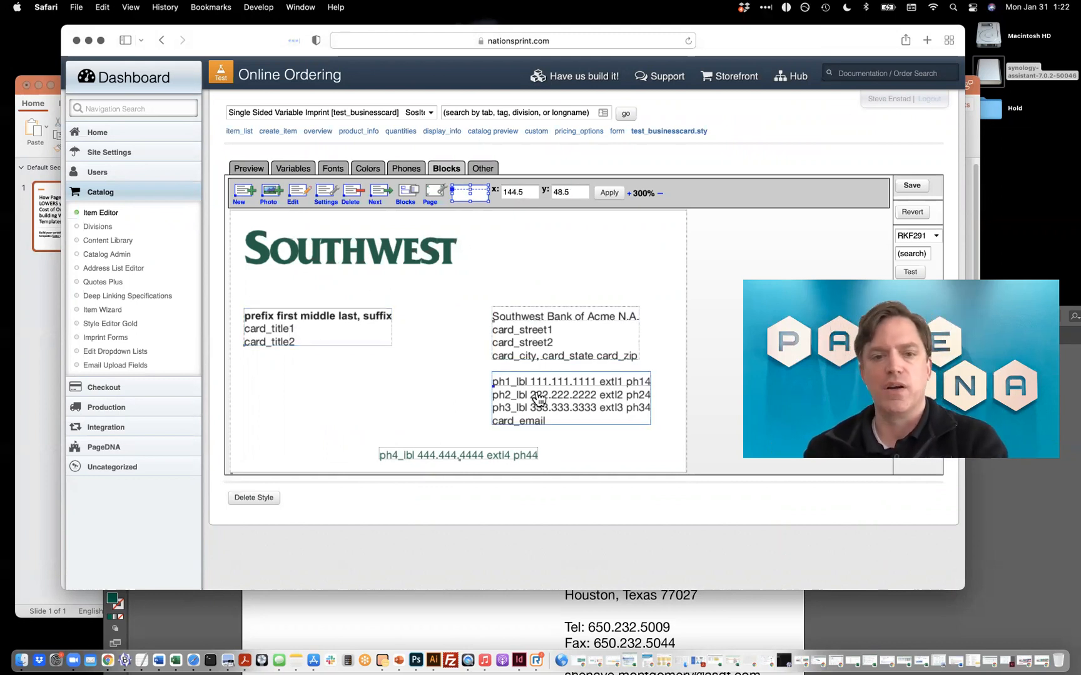
click(541, 354)
click(551, 408)
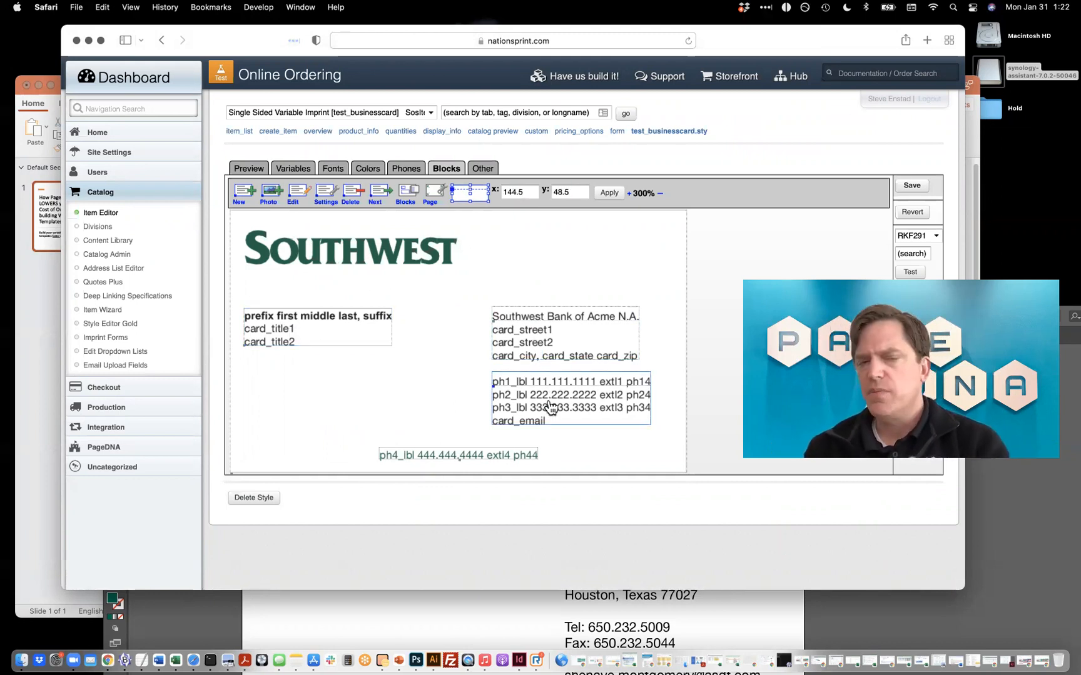
click(549, 361)
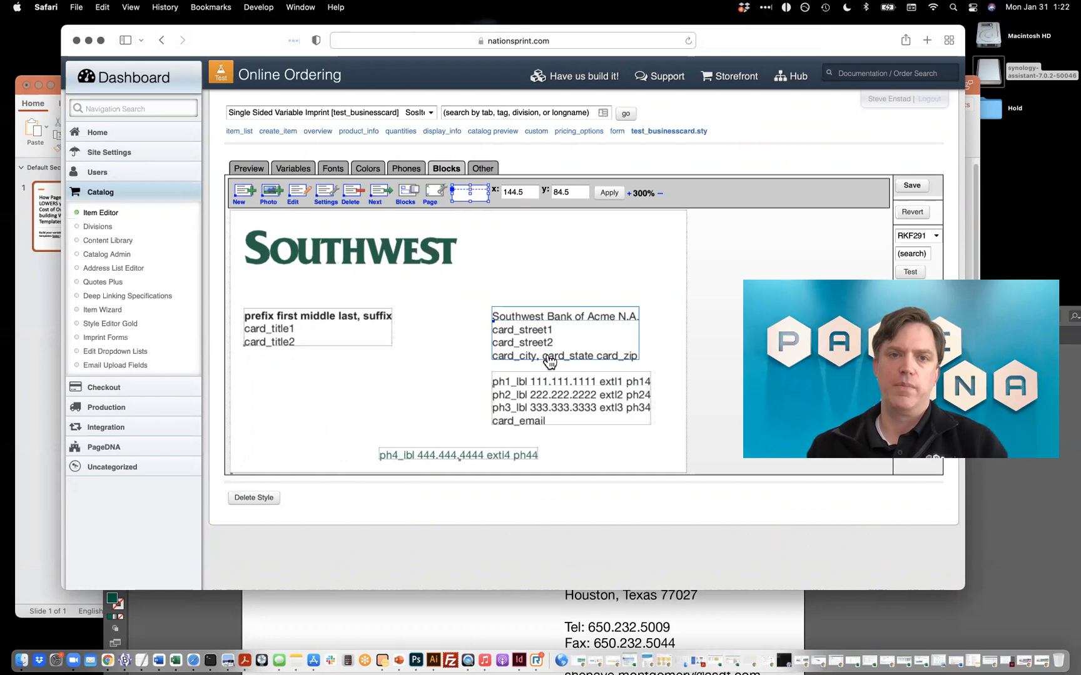
click(409, 191)
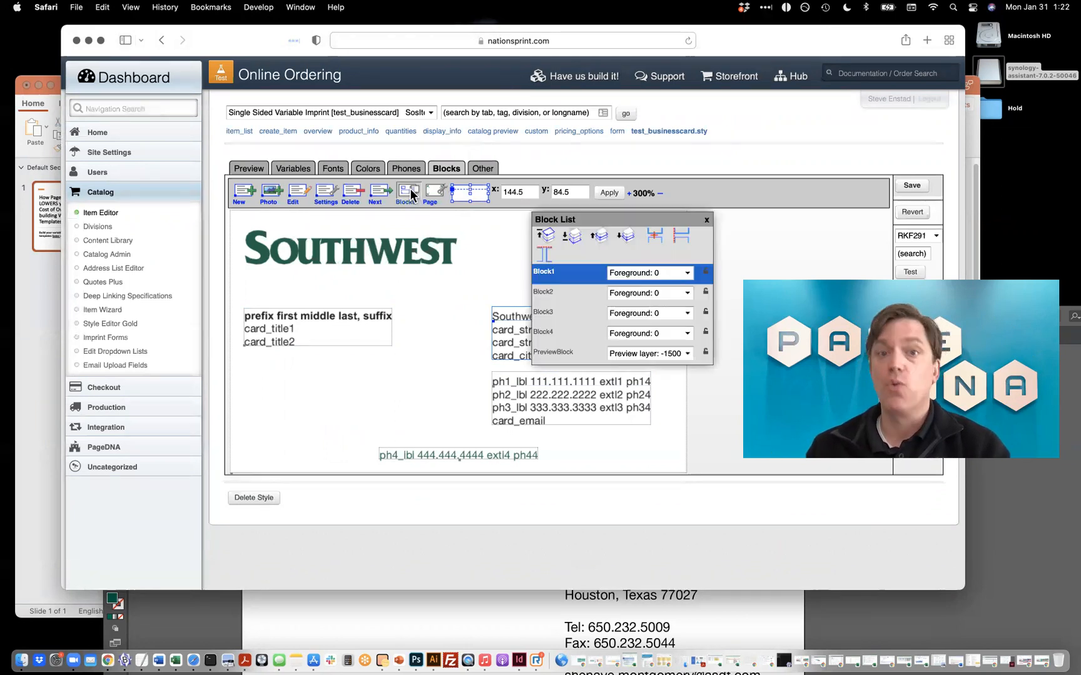
click(653, 236)
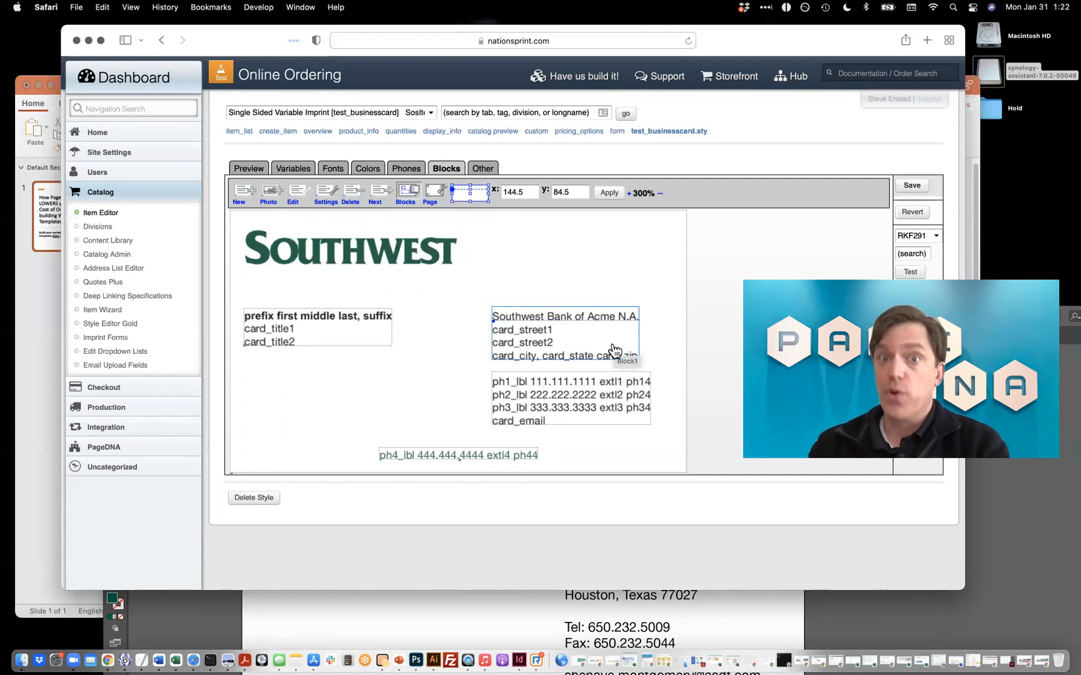
click(567, 396)
click(449, 239)
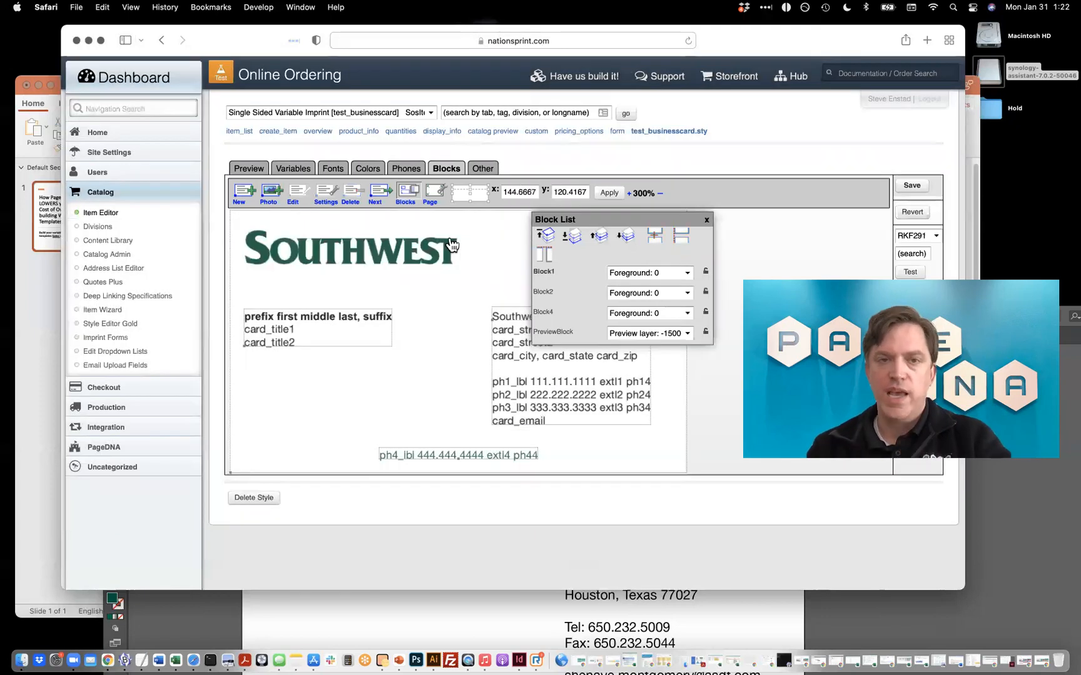
Open the merged bank address and phone block to examine its text code, cancel without changes and close the Block List.
drag(688, 221, 842, 172)
click(586, 340)
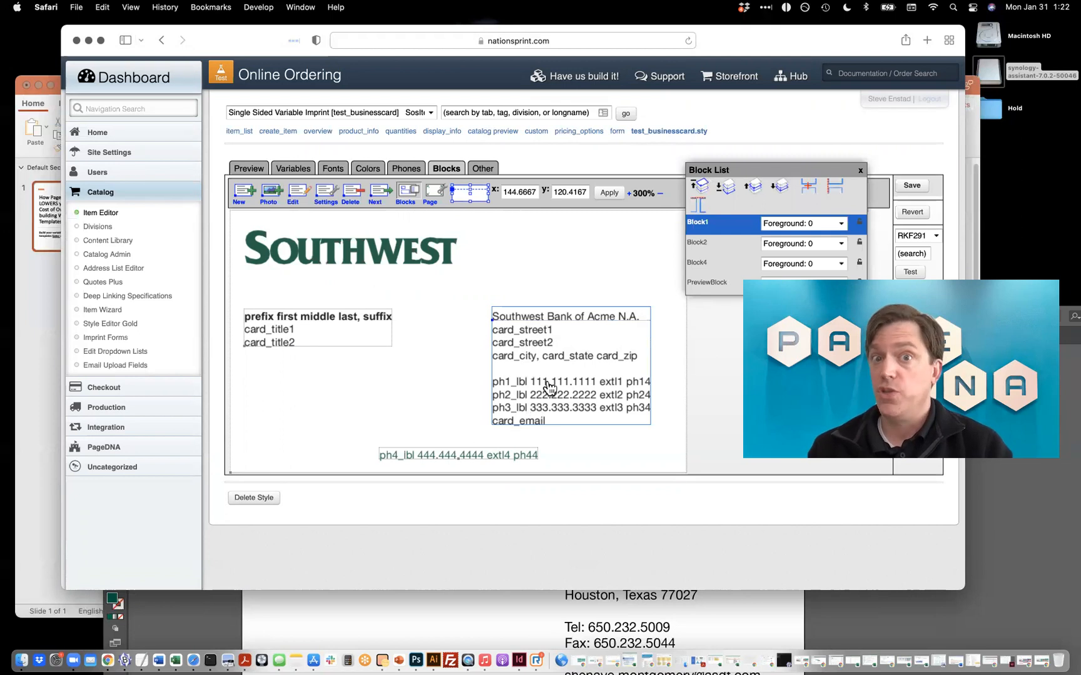
double_click(509, 374)
scroll(266, 321, up, 5)
drag(265, 321, 217, 323)
drag(311, 352, 160, 234)
click(336, 322)
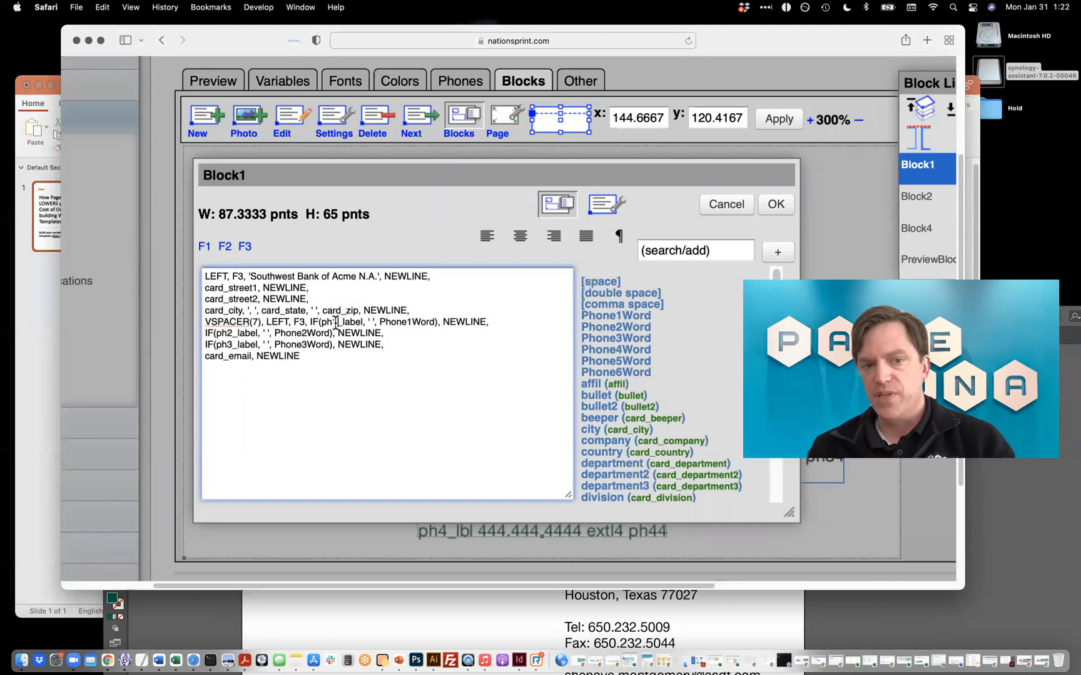
click(716, 205)
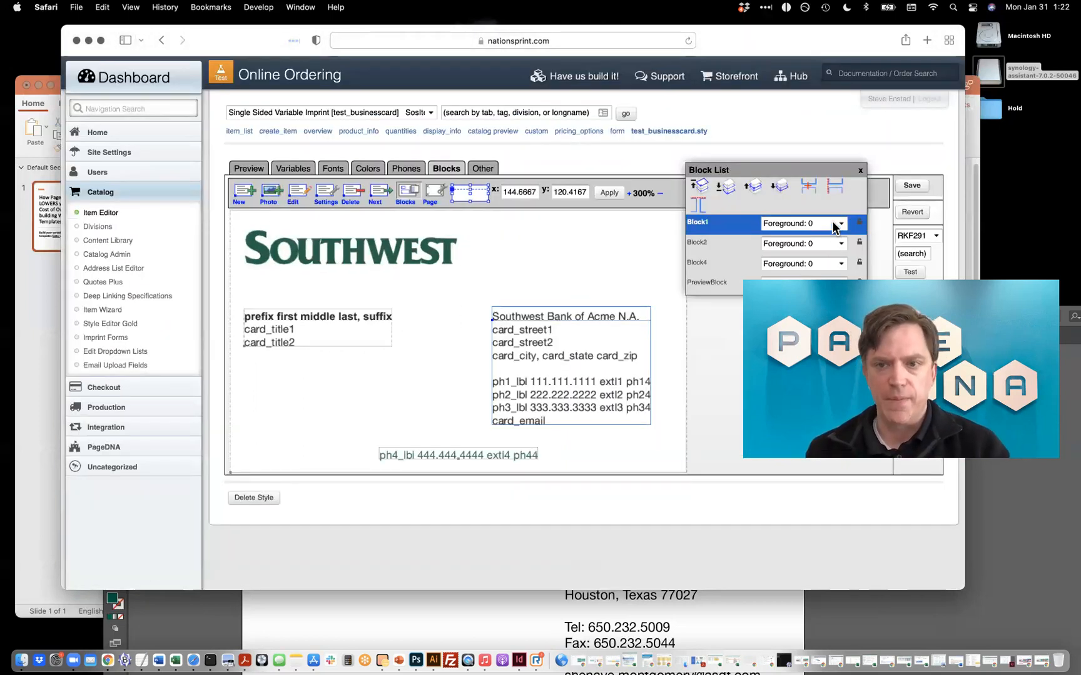
click(860, 170)
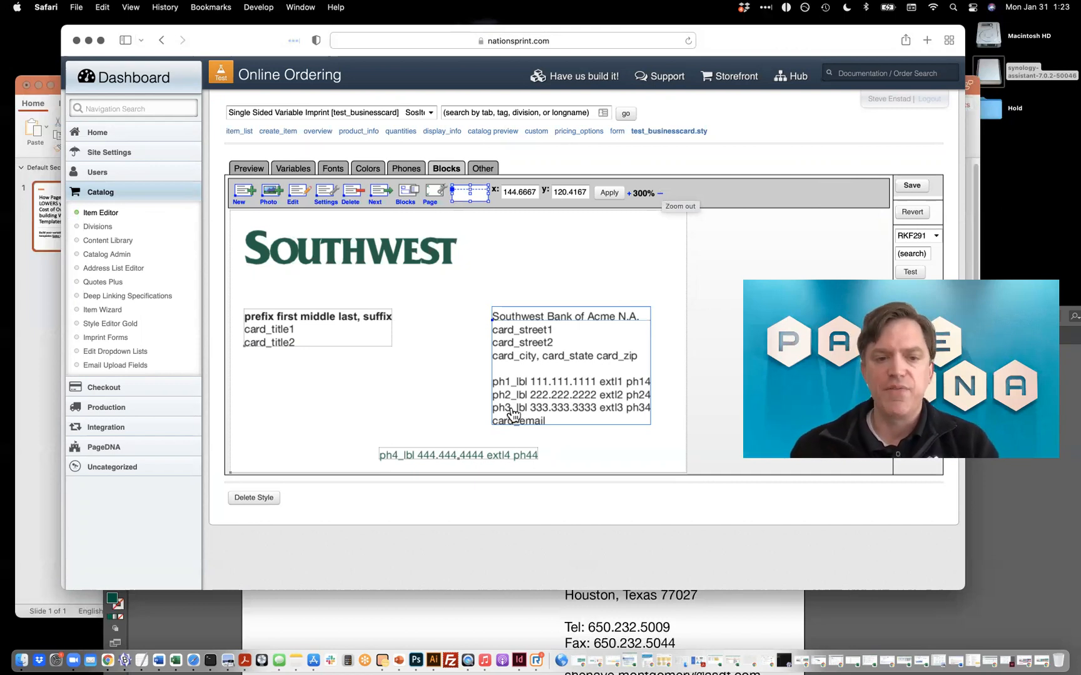
Inspect the centered phone block, and switch to Illustrator to examine the bracketed variable placeholders in pagedna_showandtell_eggVariables.eps.
click(487, 463)
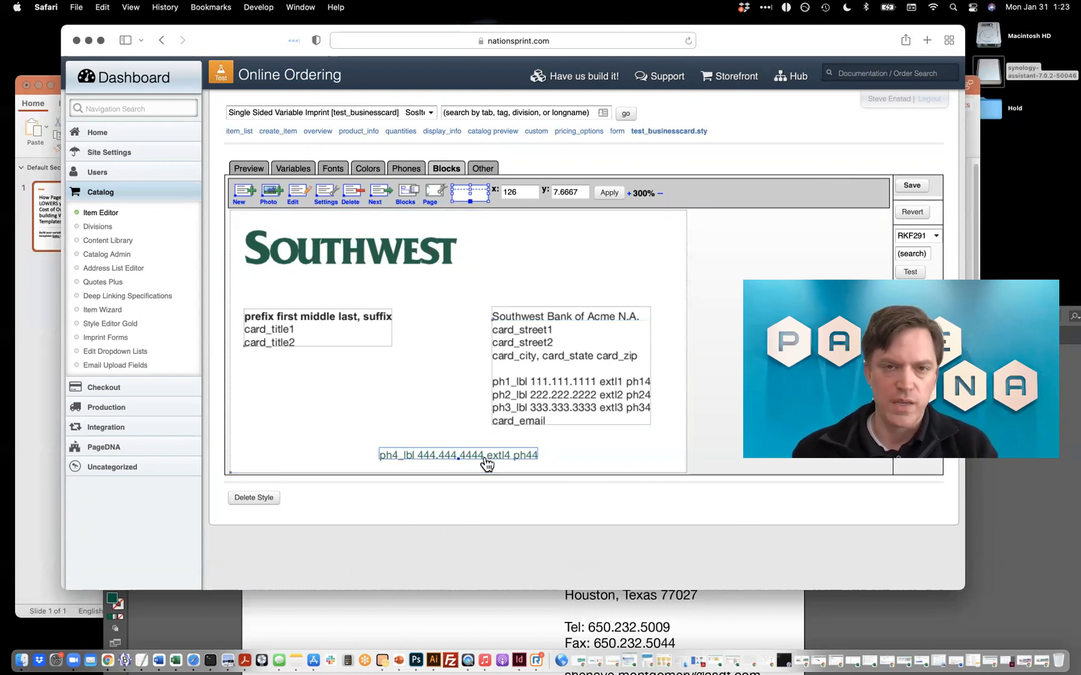
click(906, 618)
drag(541, 318, 510, 126)
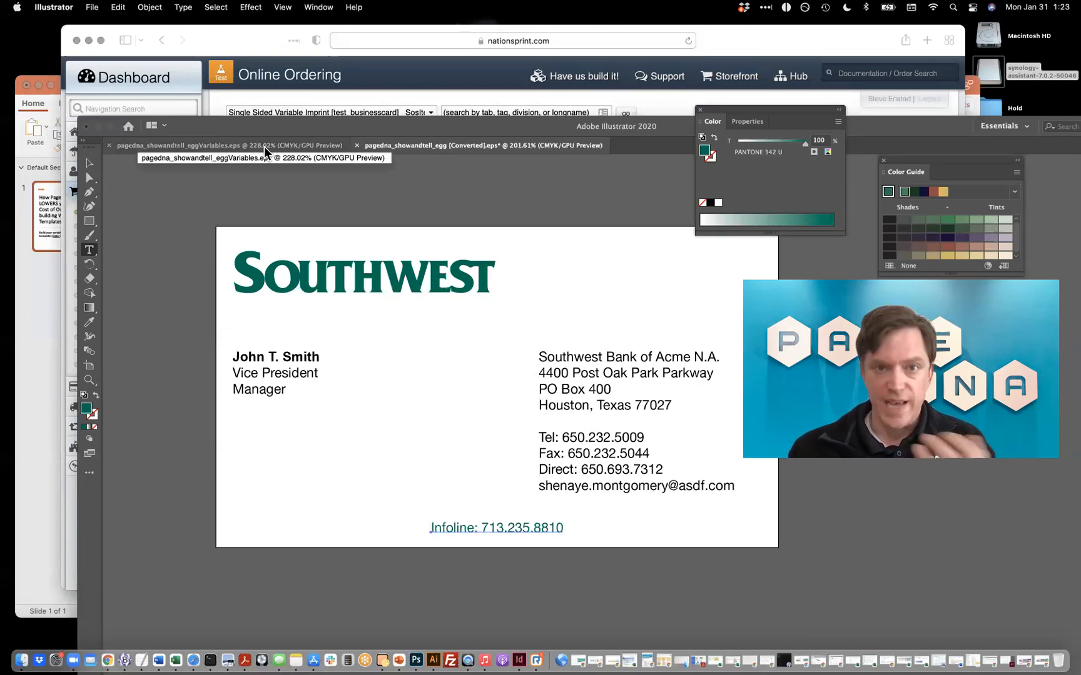
click(265, 147)
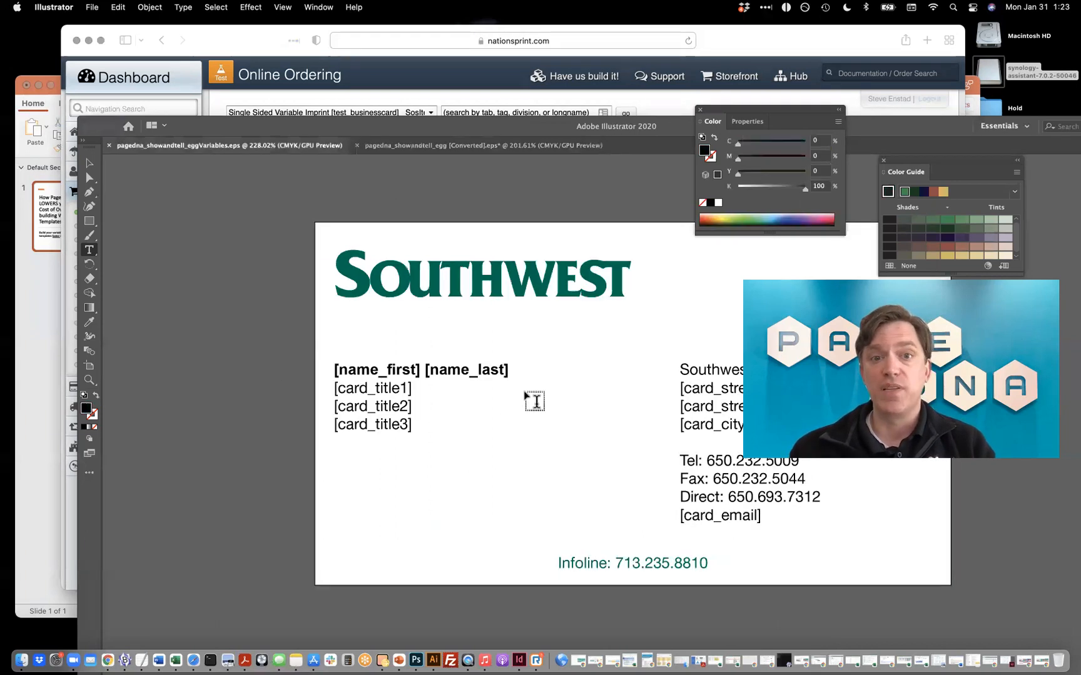
scroll(533, 401, right, 5)
scroll(533, 400, down, 1)
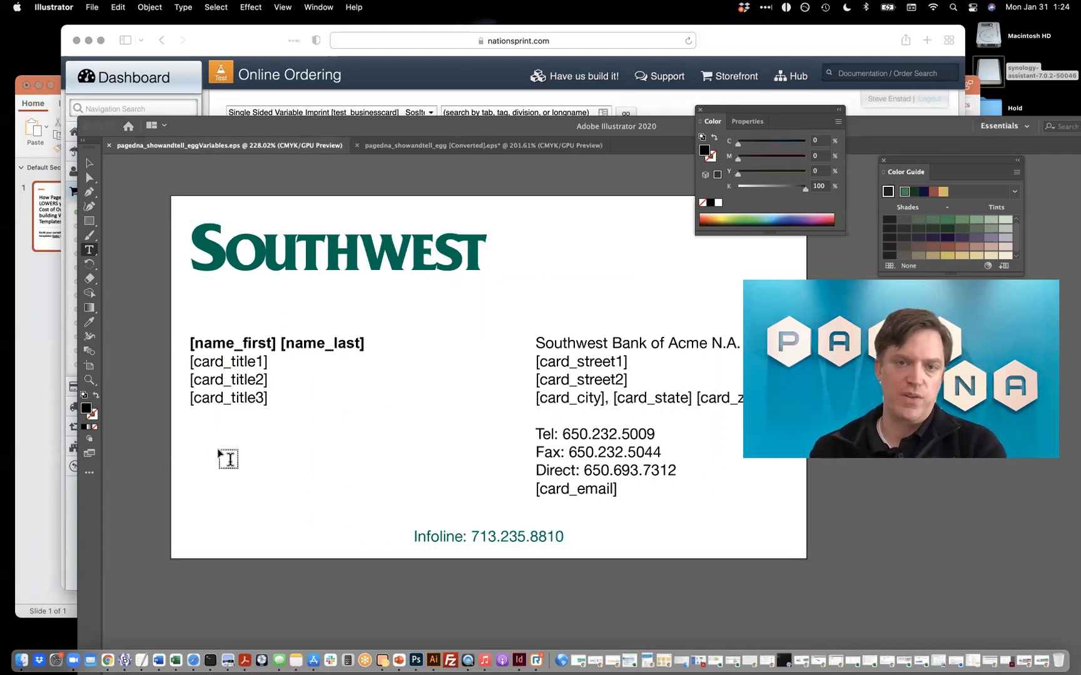
Return to Safari and delete the current business card style, test_businesscard.sty.
click(360, 78)
click(263, 498)
click(626, 324)
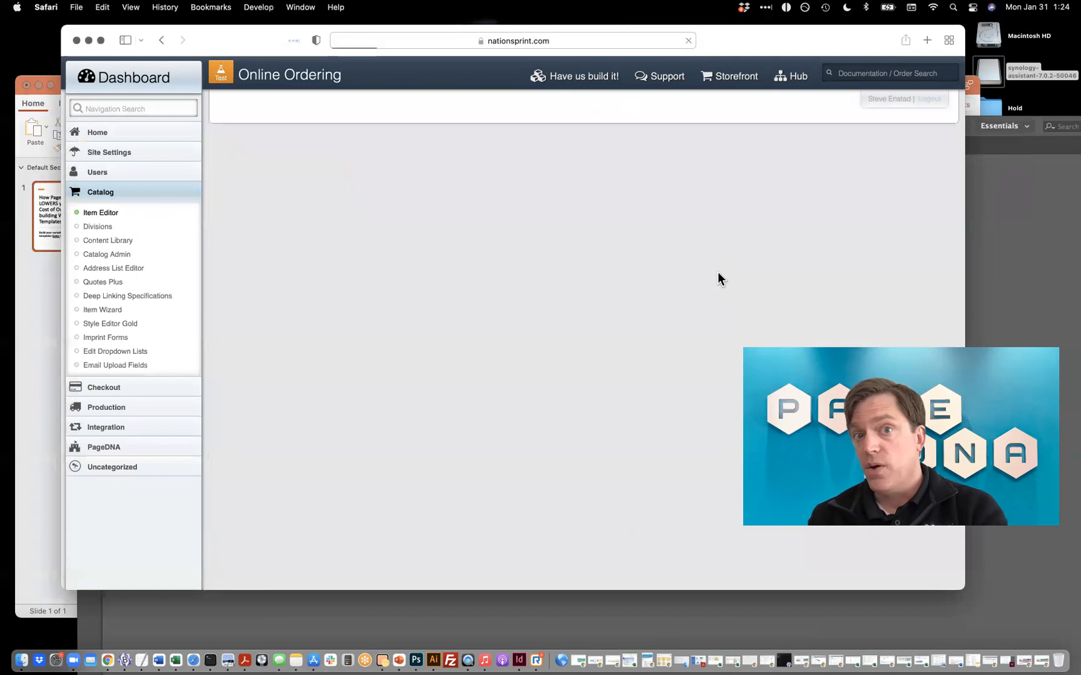
Upload pagedna_showandtell_eggVariables.eps to build a new card style and display its block layout at 300%.
click(282, 218)
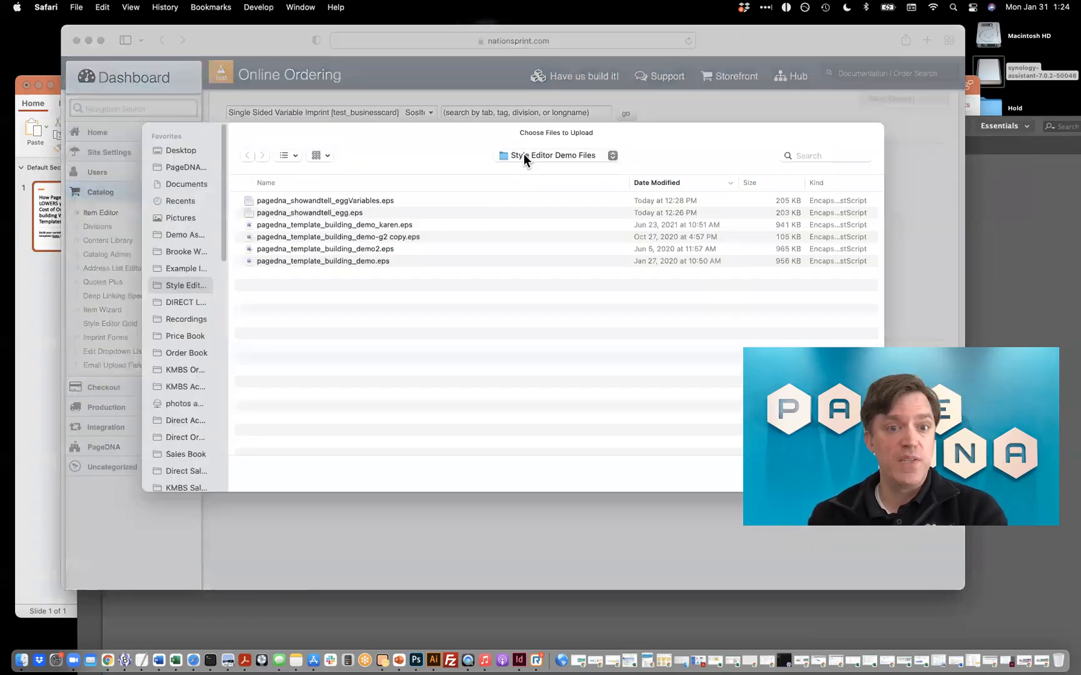
click(383, 200)
double_click(383, 200)
click(241, 355)
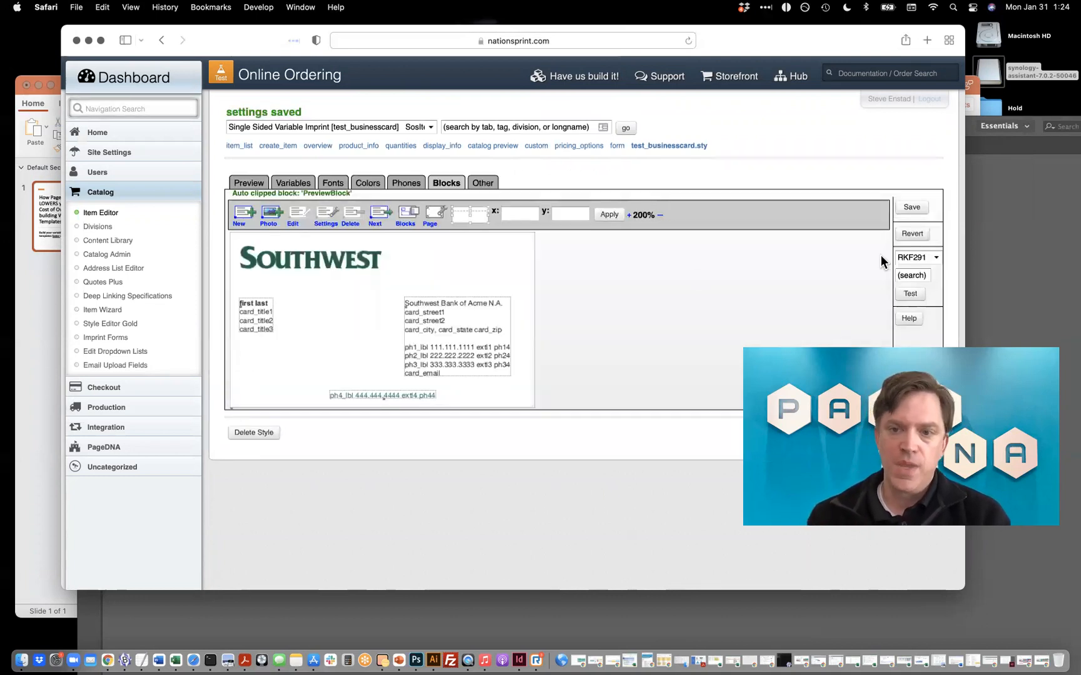
click(629, 215)
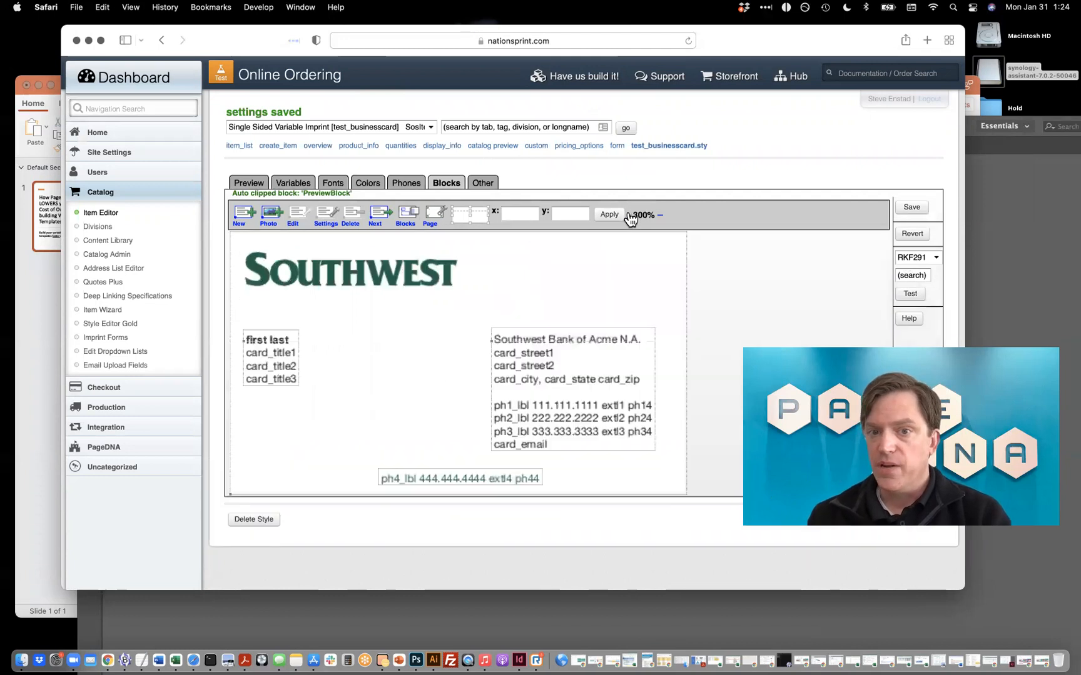